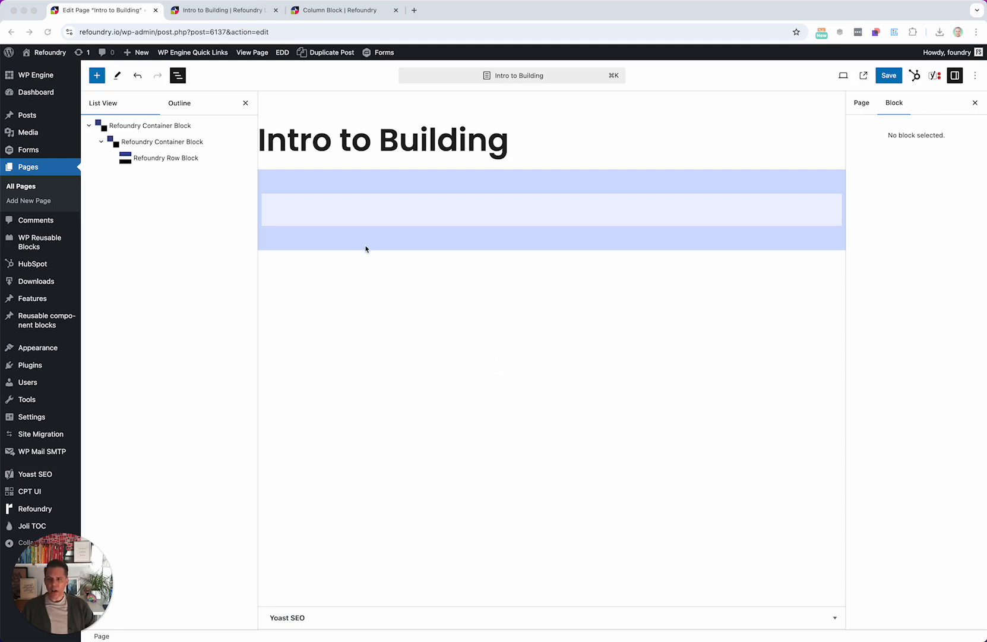
left_click(183, 142)
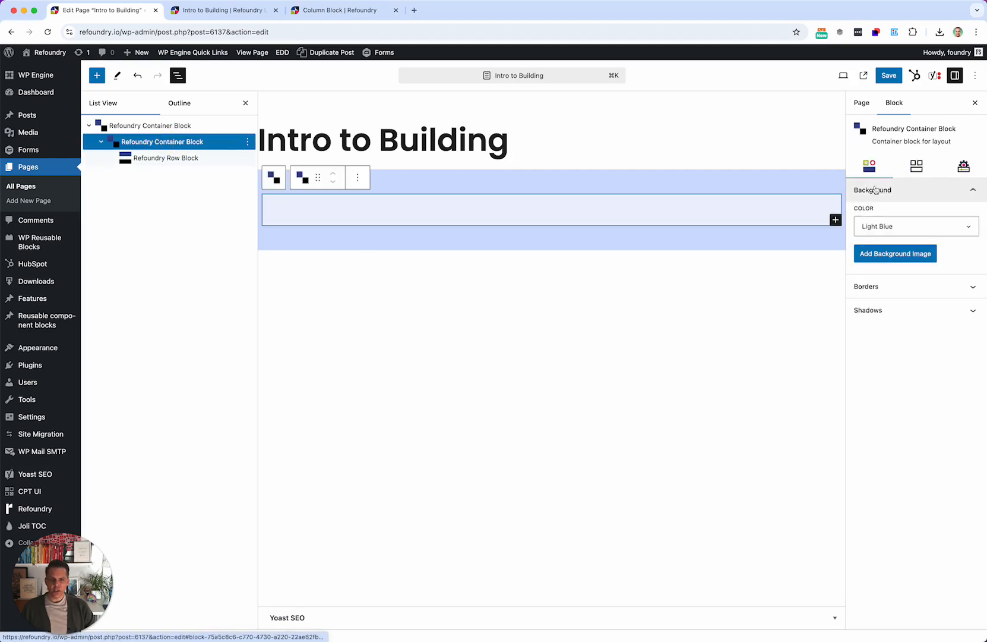
left_click(836, 220)
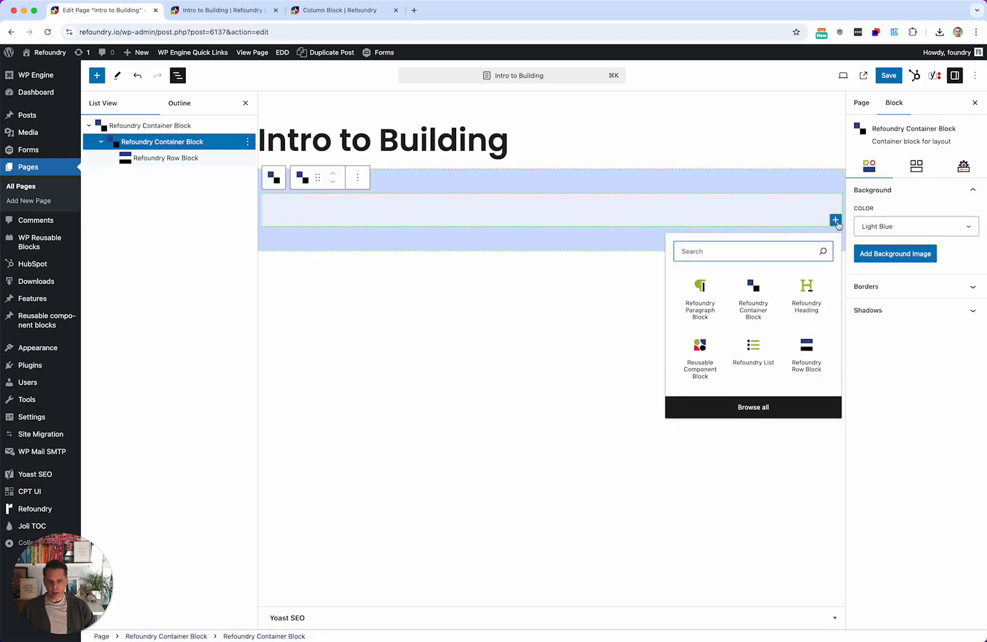
type("fo o")
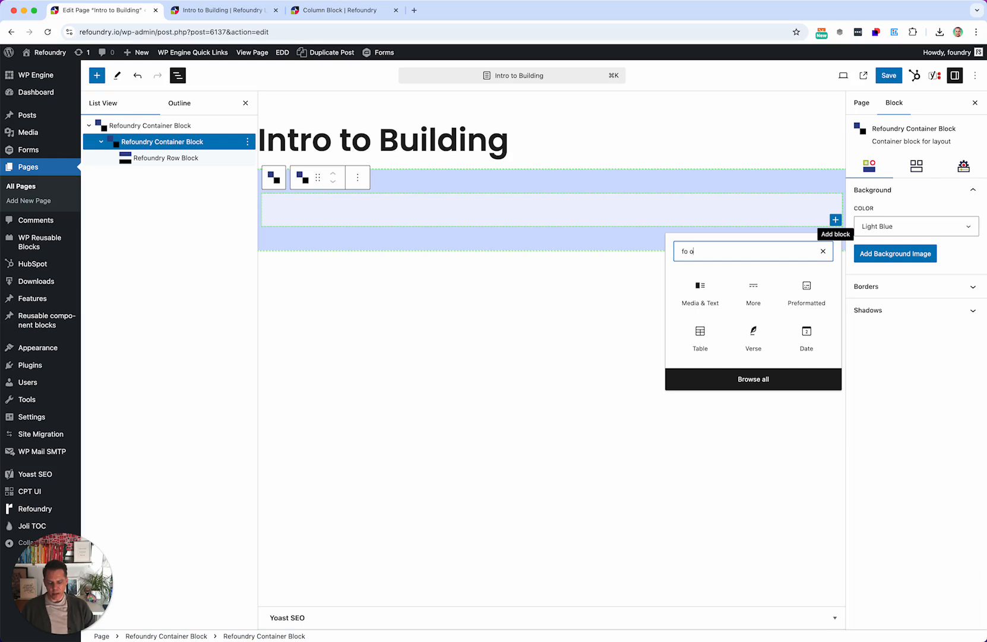
key("BackSpace")
type("col")
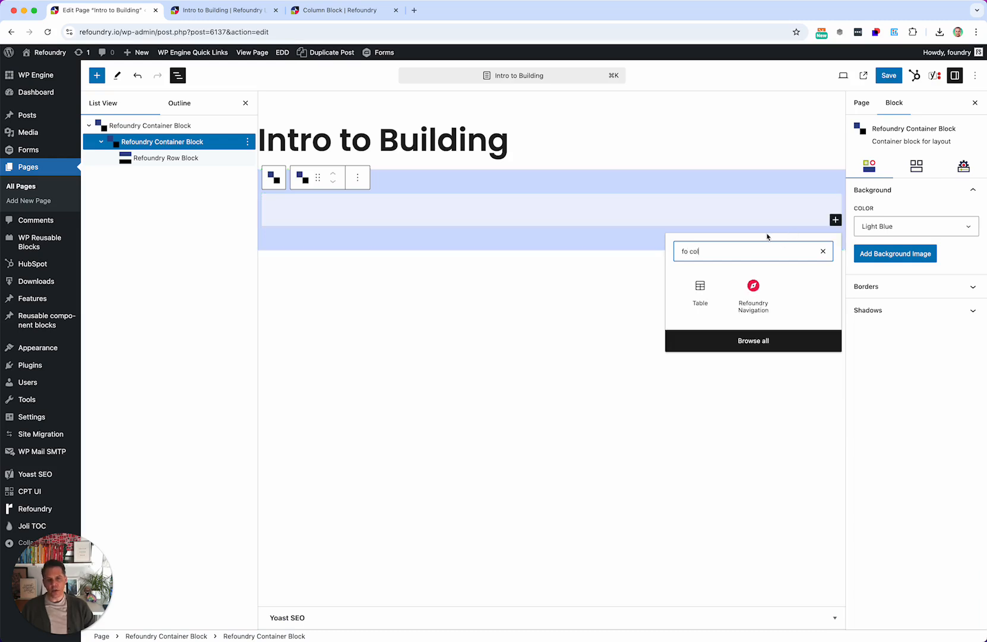
type("um")
key("BackSpace")
key("BackSpace")
key("BackSpace")
key("BackSpace")
key("BackSpace")
key("BackSpace")
key("BackSpace")
key("BackSpace")
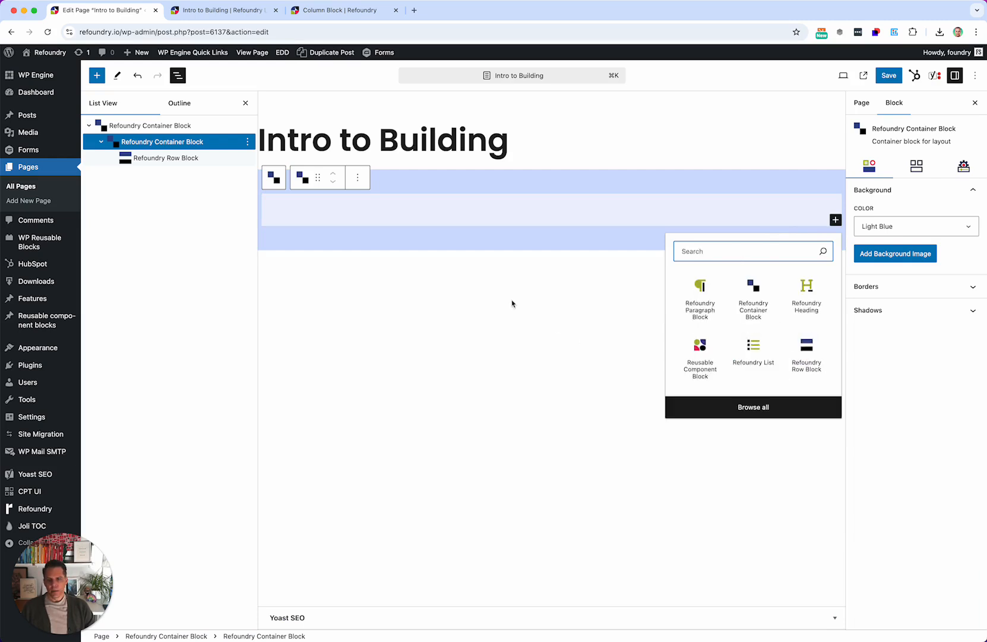
Add a Refoundry Column Block inside the row block and set its column width to 8
left_click(147, 158)
left_click(595, 216)
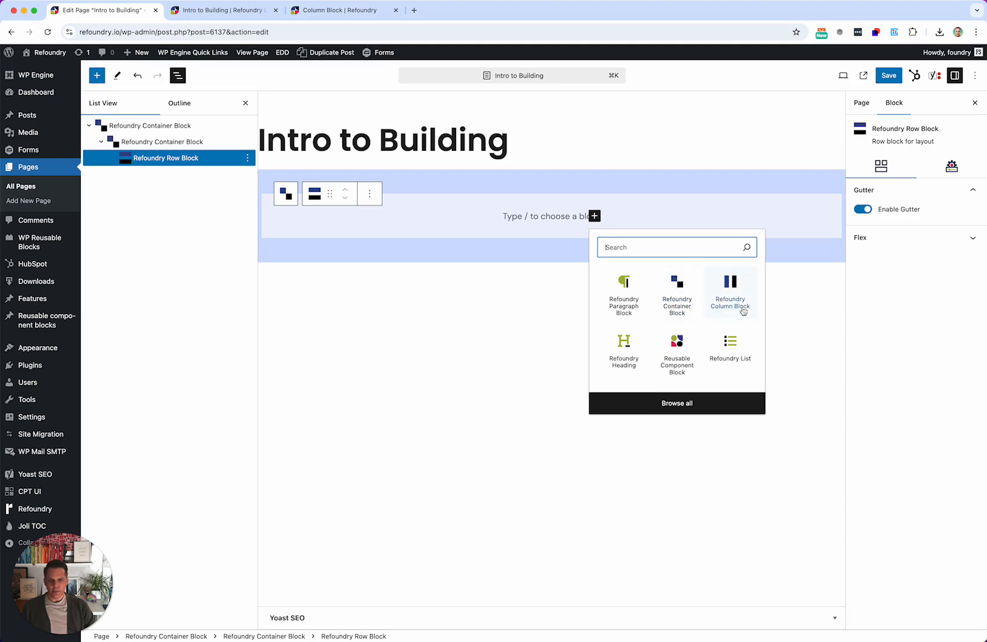
left_click(723, 303)
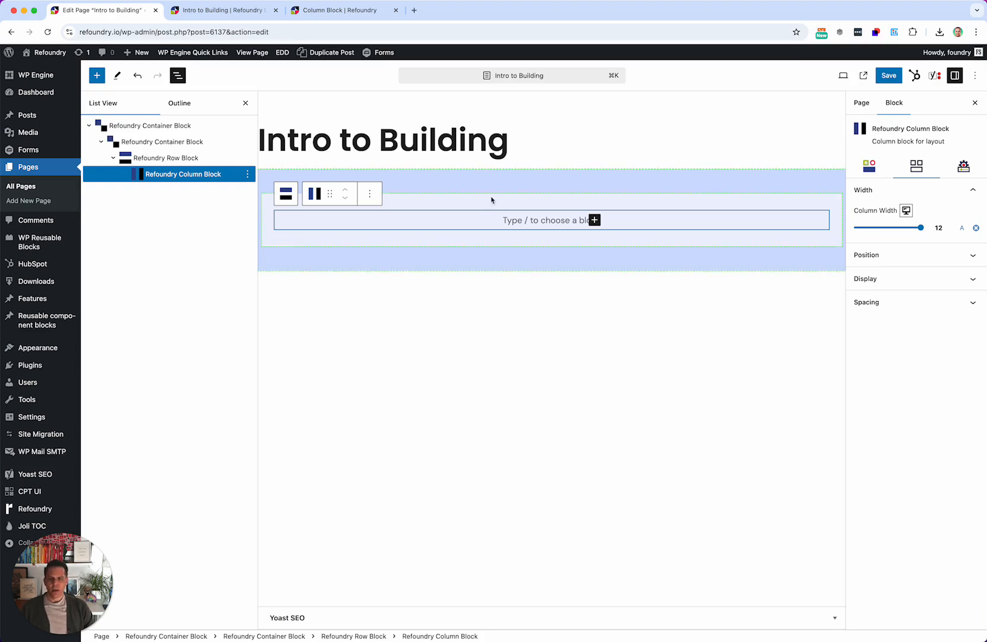
left_click_drag(920, 227, 896, 230)
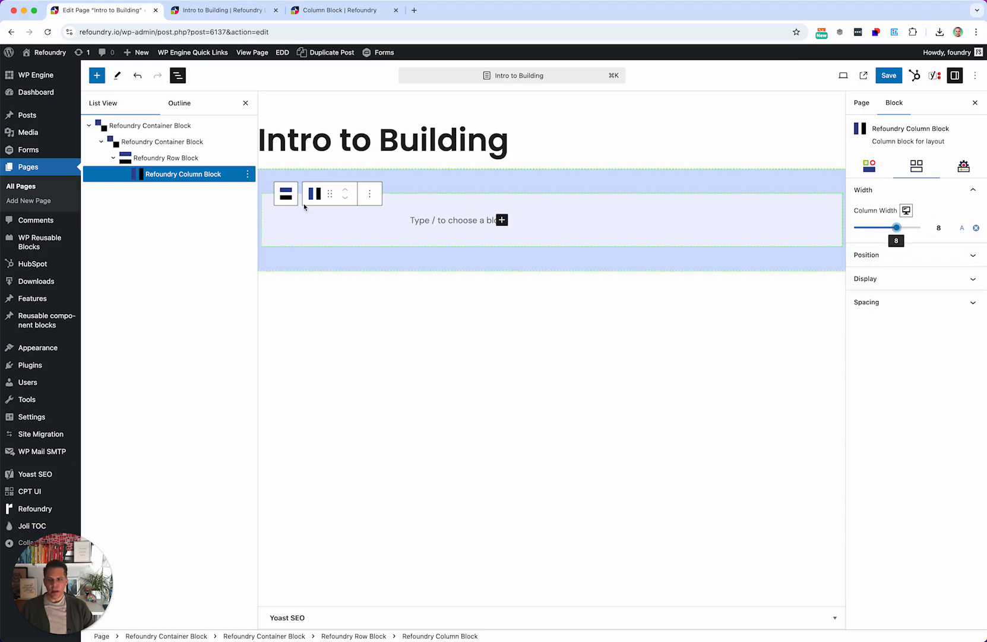
Add a second Refoundry Column Block to the row block
left_click(188, 158)
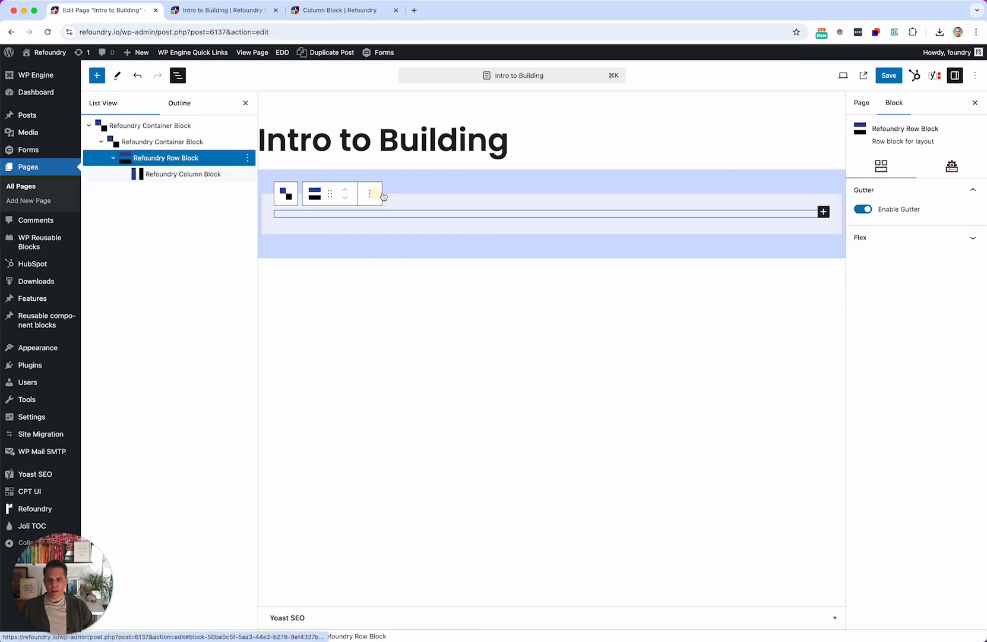
left_click(824, 212)
left_click(785, 309)
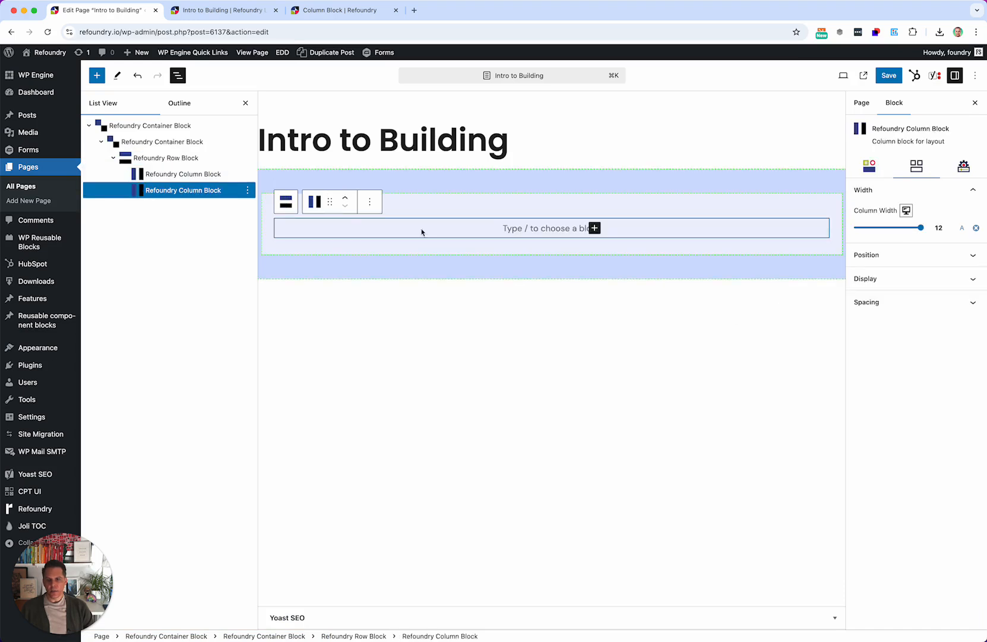
Compare the two column blocks and delete the second one
left_click(161, 174)
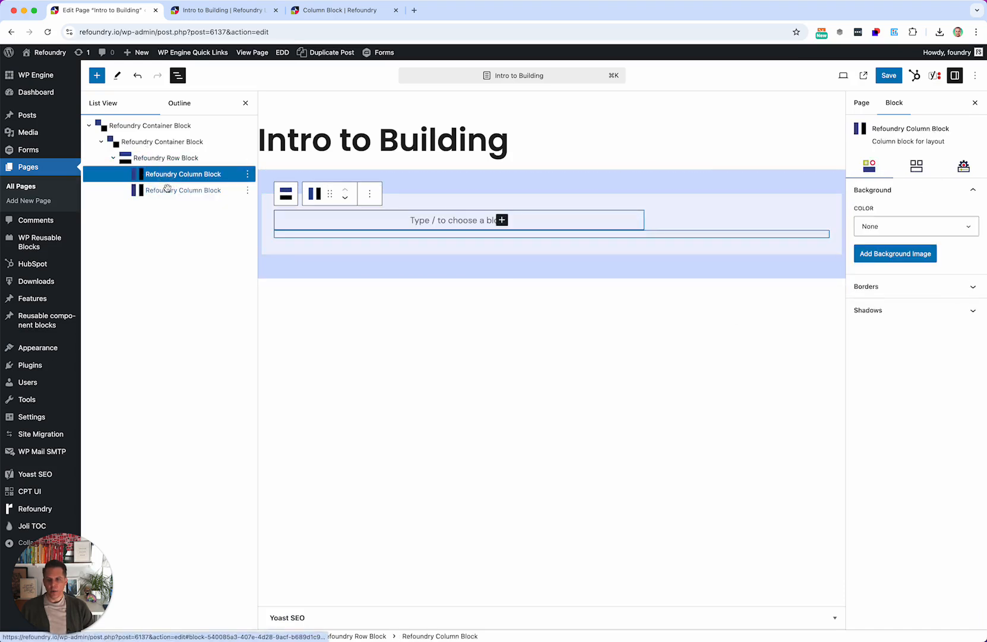
left_click(167, 190)
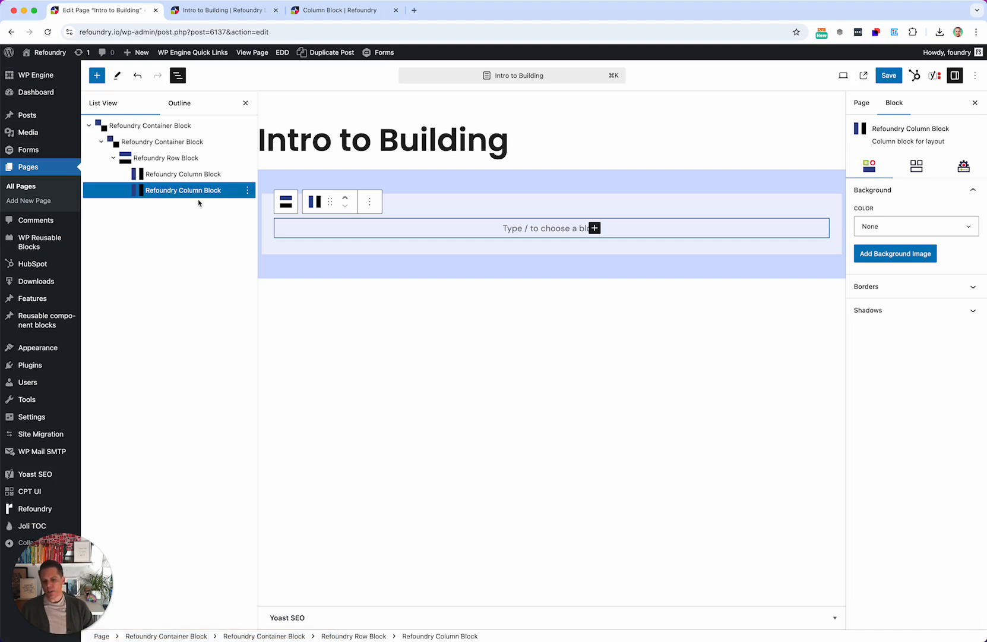
key("BackSpace")
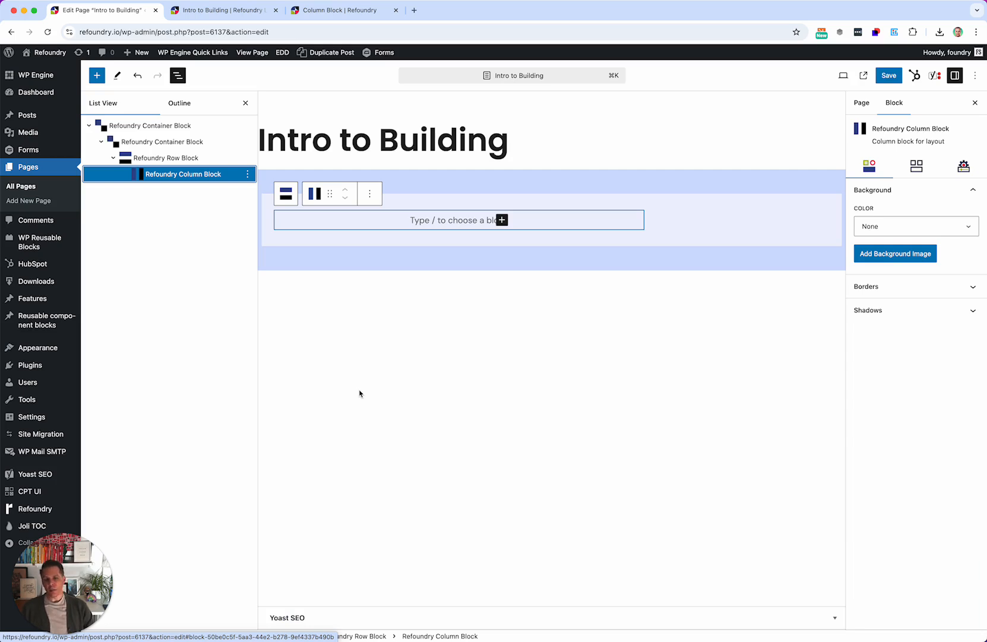
Set the remaining column's width to 4 and its background color to Pink
left_click(917, 166)
mouse_move(884, 229)
left_mouse_down()
mouse_move(897, 231)
mouse_move(872, 229)
left_mouse_up()
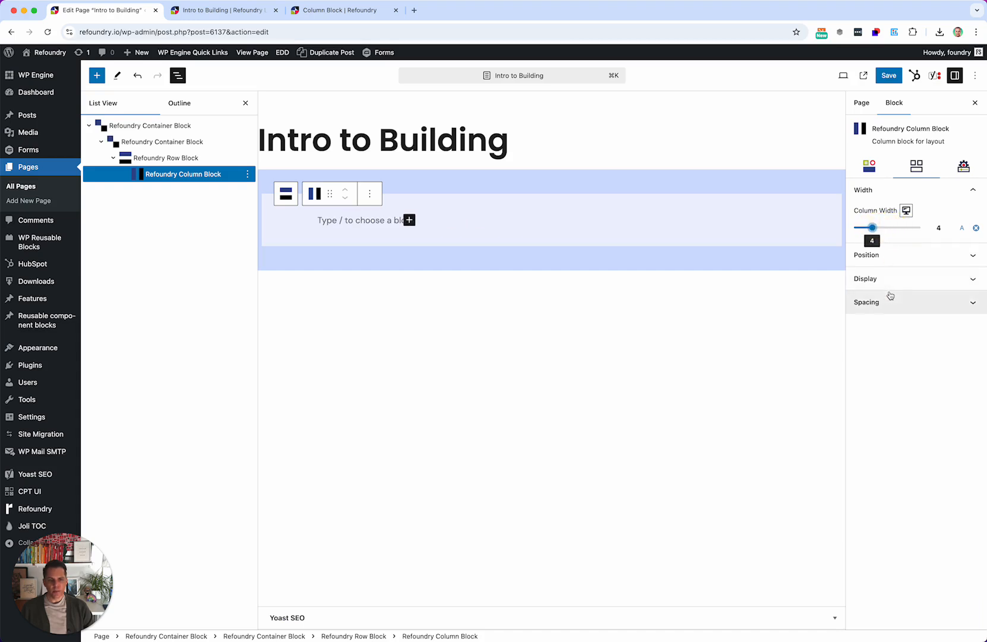
left_click(874, 168)
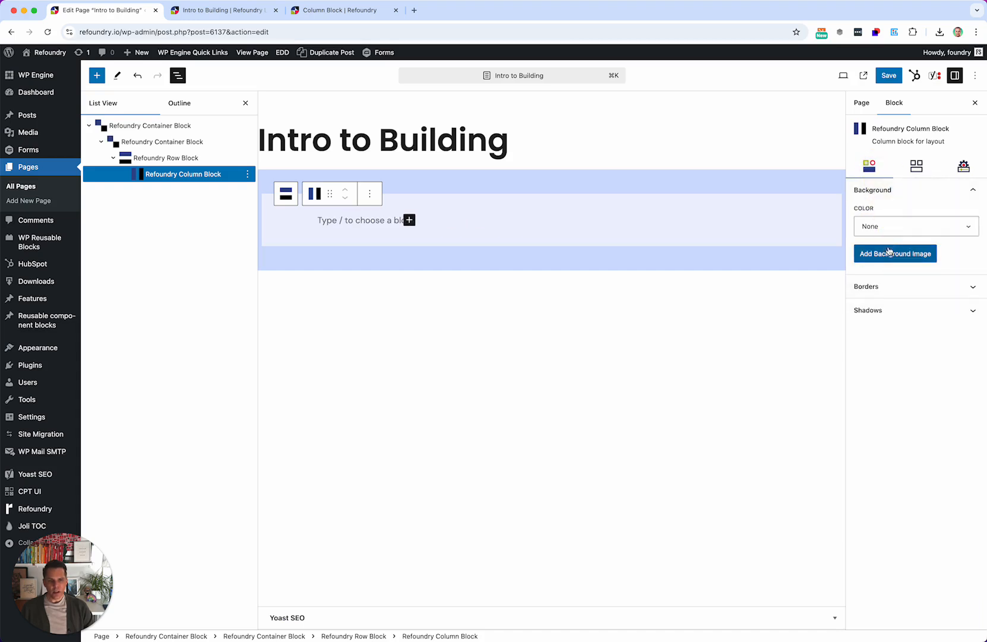
left_click(877, 230)
left_click(877, 237)
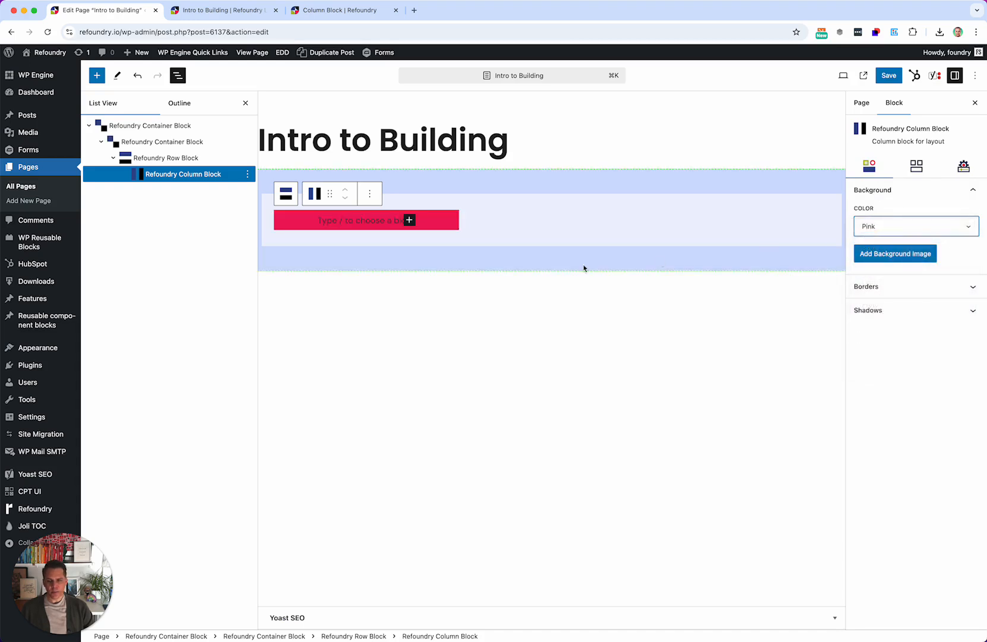
Duplicate the pink column and set the copy's background color to Blue
left_click(369, 194)
left_click(381, 244)
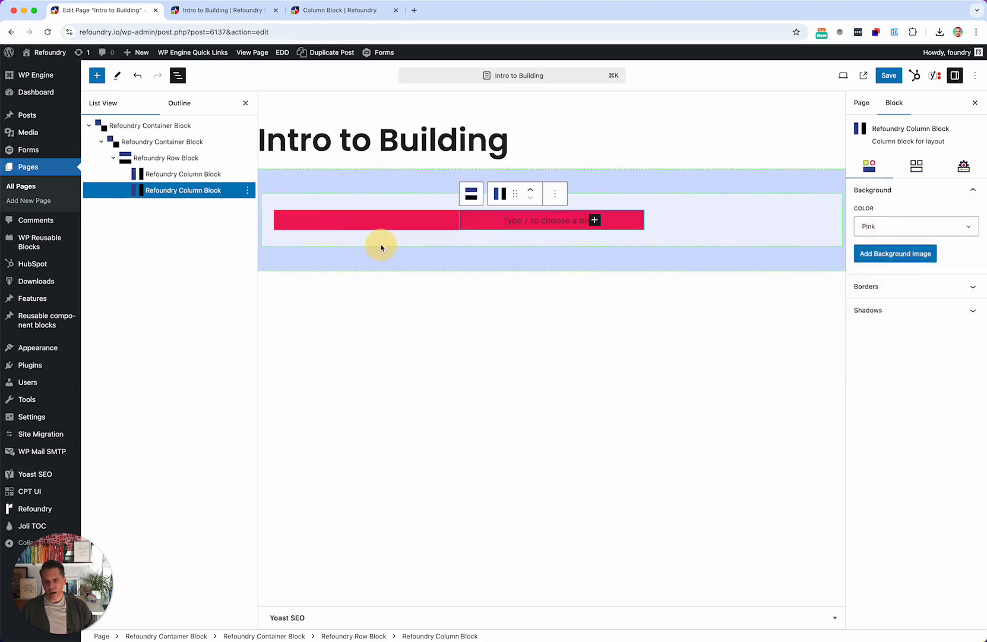
left_click(868, 231)
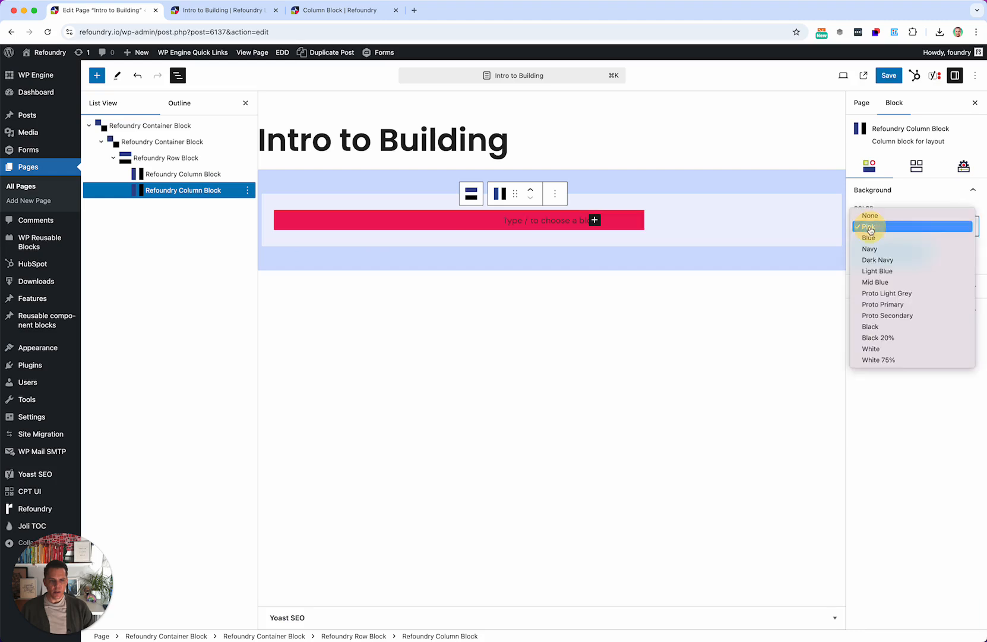
left_click(869, 236)
Duplicate the blue column and give the copy a dark navy background color
left_click(556, 193)
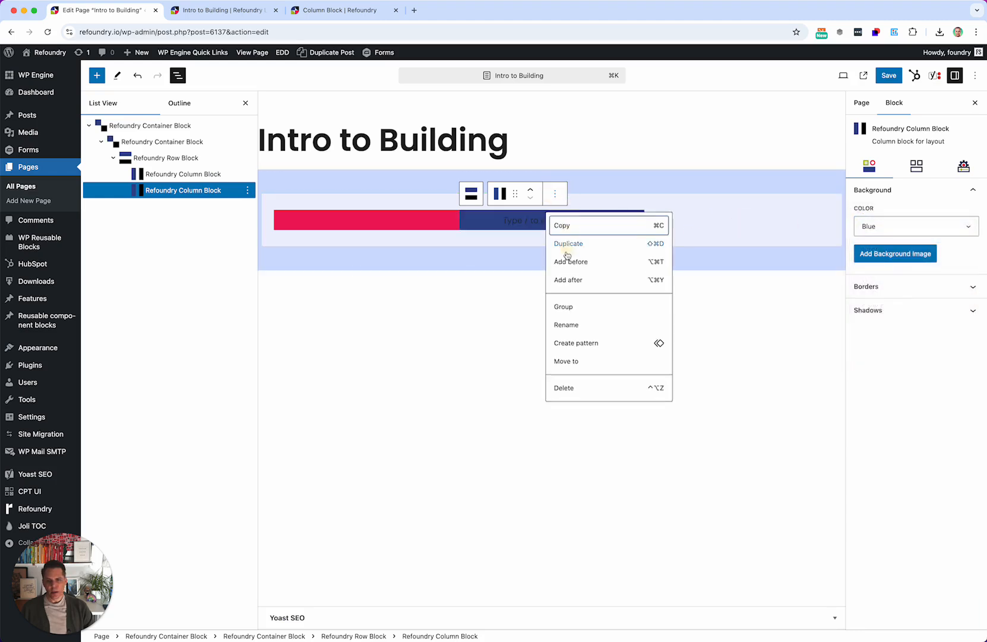
left_click(568, 244)
left_click(927, 226)
left_click(907, 251)
Duplicate the blue middle column four times within the row
left_click(553, 221)
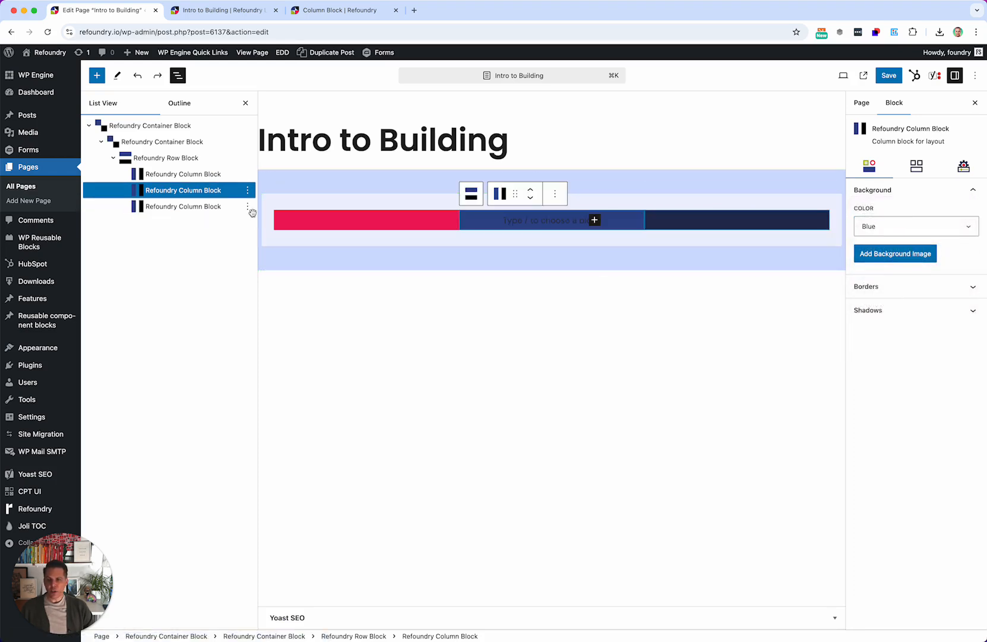
left_click(247, 190)
left_click(260, 236)
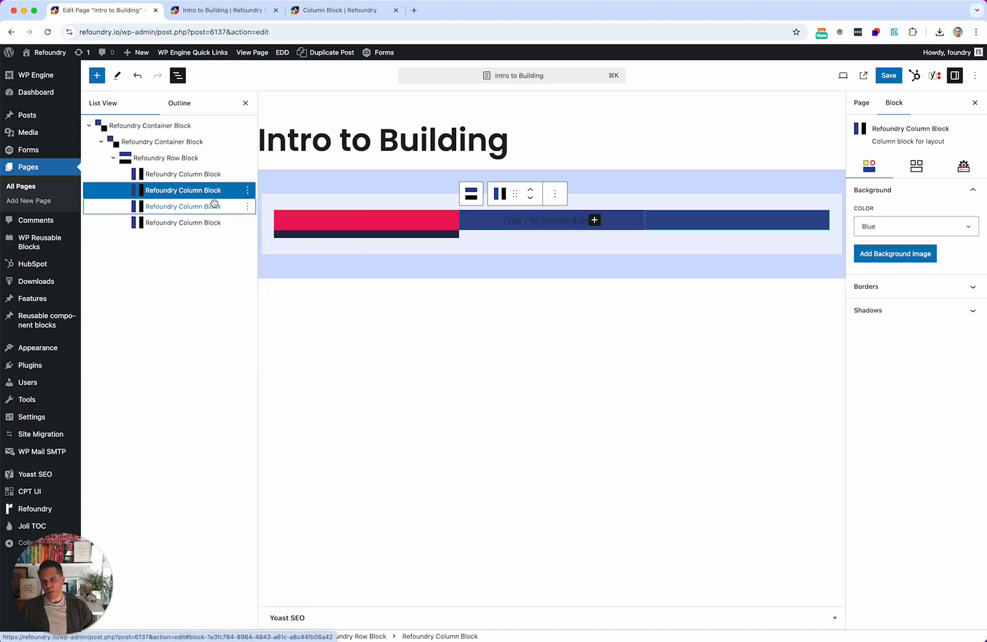
left_click(248, 190)
left_click(260, 234)
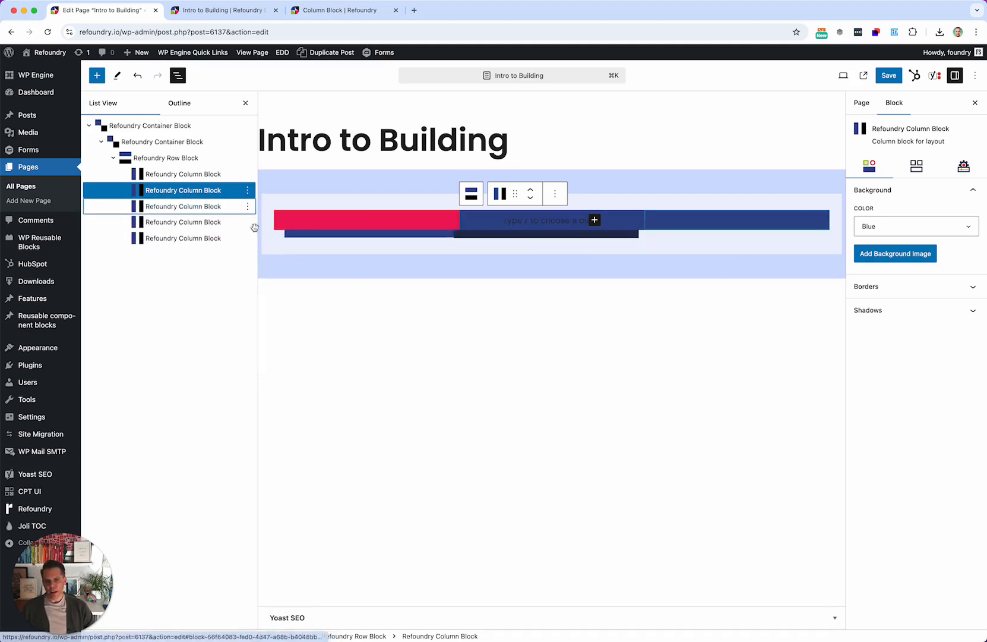
left_click(248, 190)
left_click(259, 233)
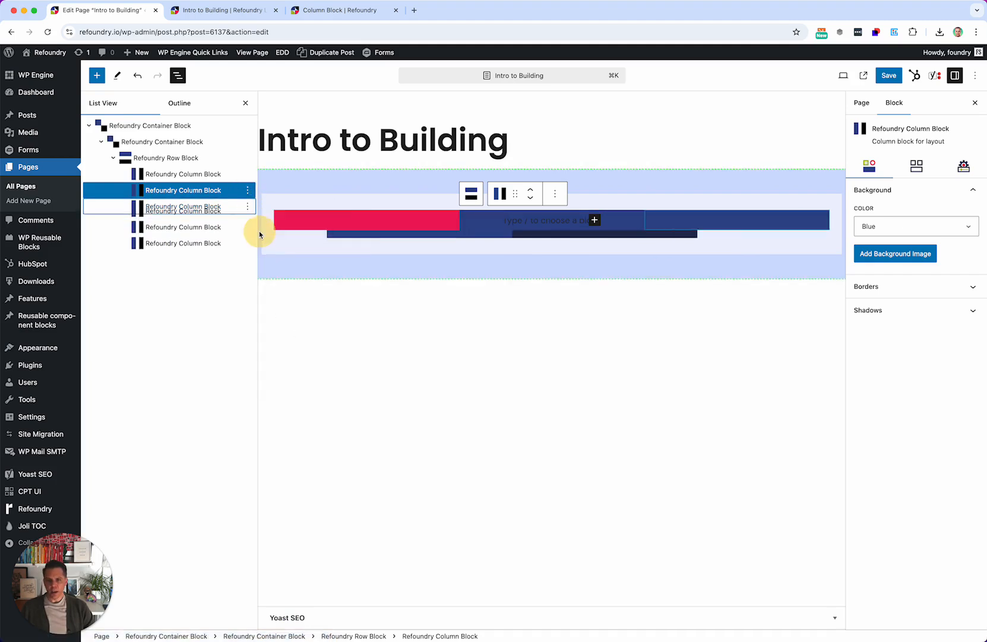
left_click(247, 190)
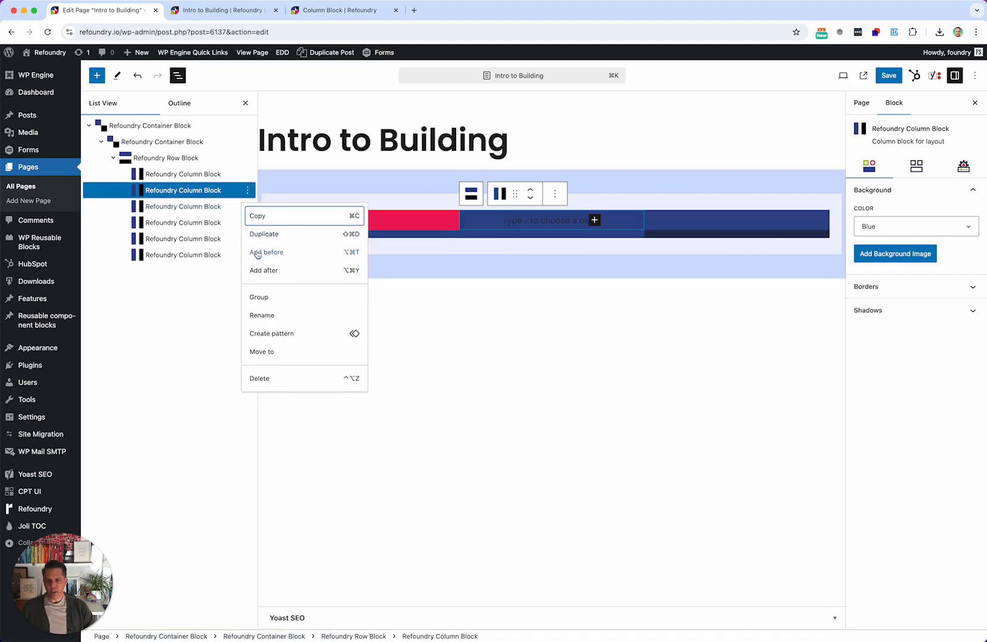
left_click(257, 234)
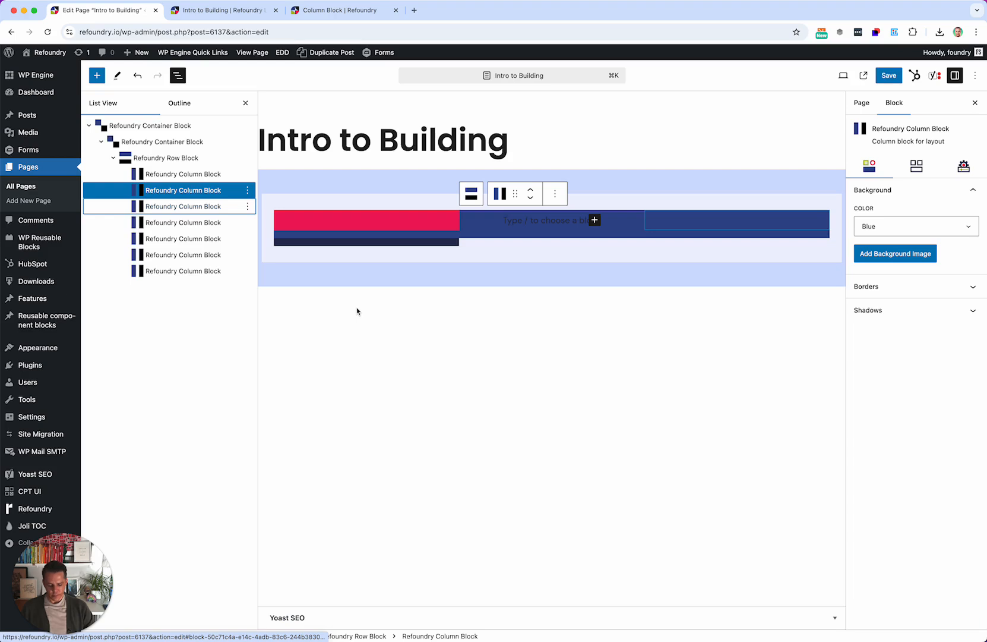
Add a paragraph reading "This is a headline" inside the pink column
left_click(350, 223)
left_click(353, 224)
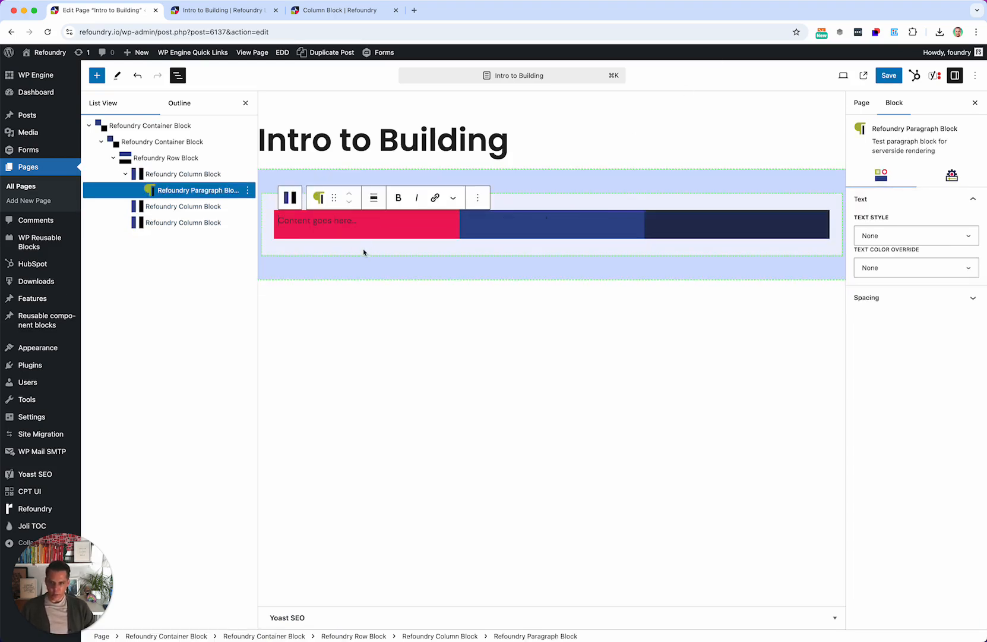
type("This is a headline")
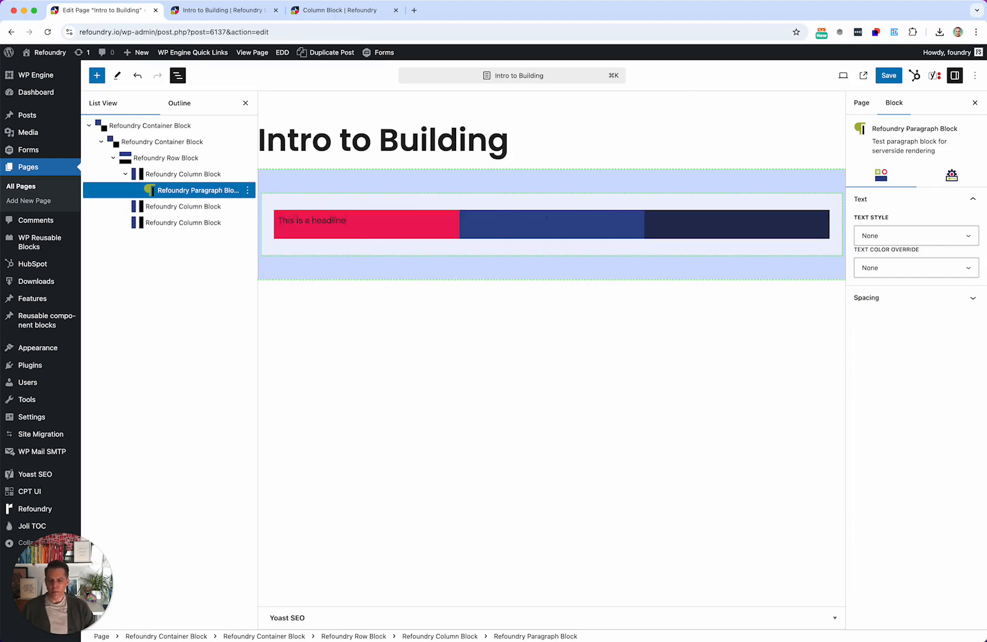
Transform the "This is a headline" paragraph into a Refoundry Heading at level H4
left_click(321, 199)
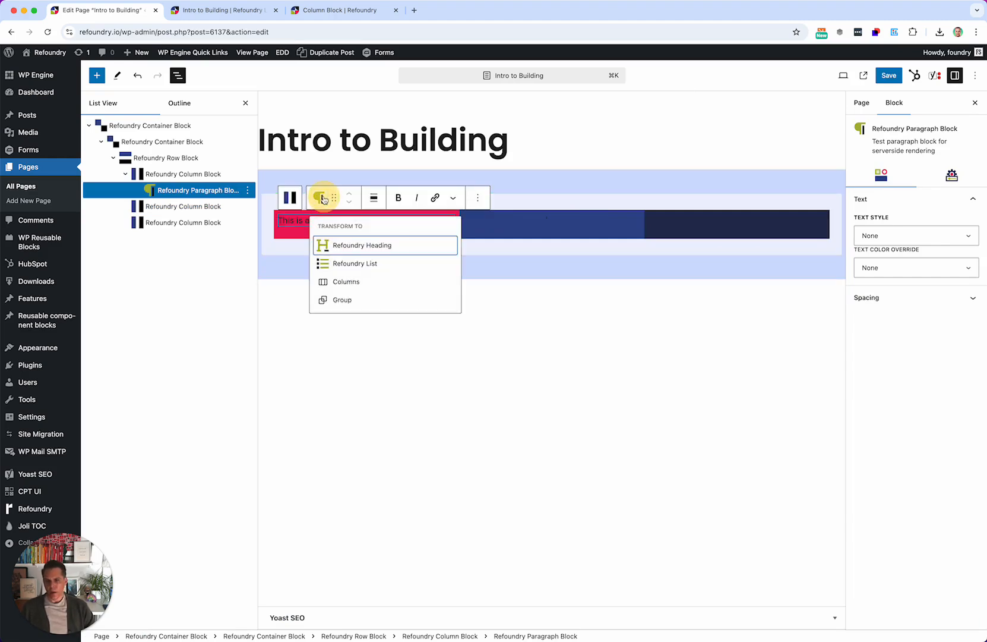
left_click(334, 244)
left_click(383, 200)
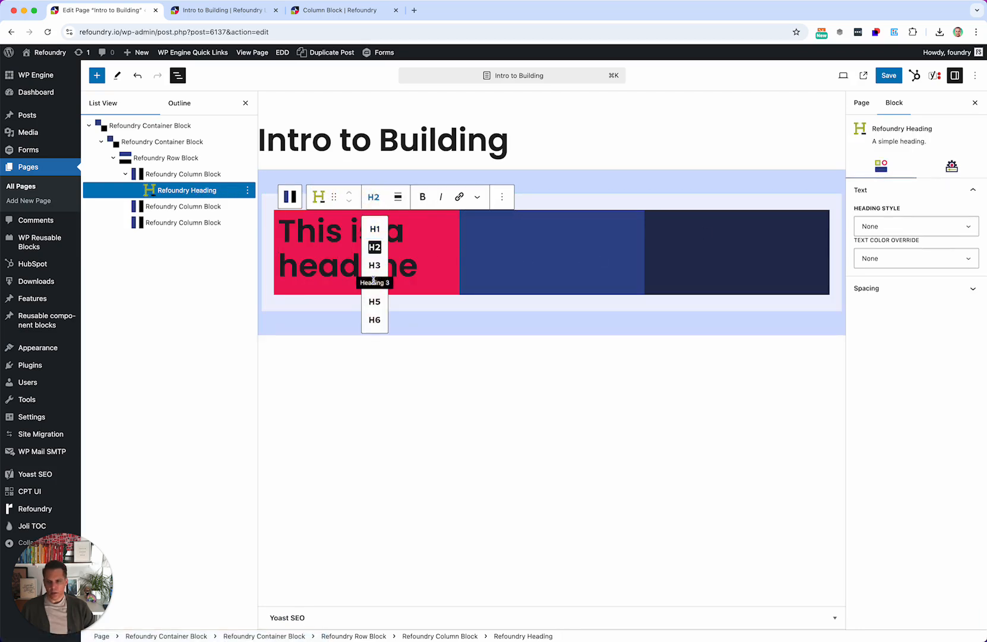
left_click(374, 283)
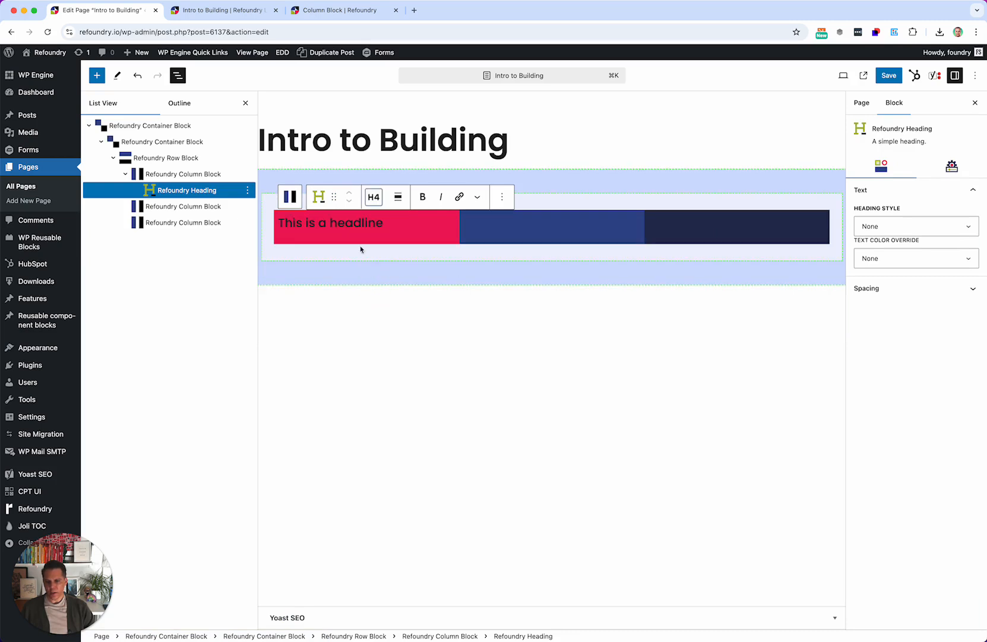
Add a paragraph beginning "This is cont" below the heading in the pink column, followed by a new empty block
left_click(387, 224)
key("Return")
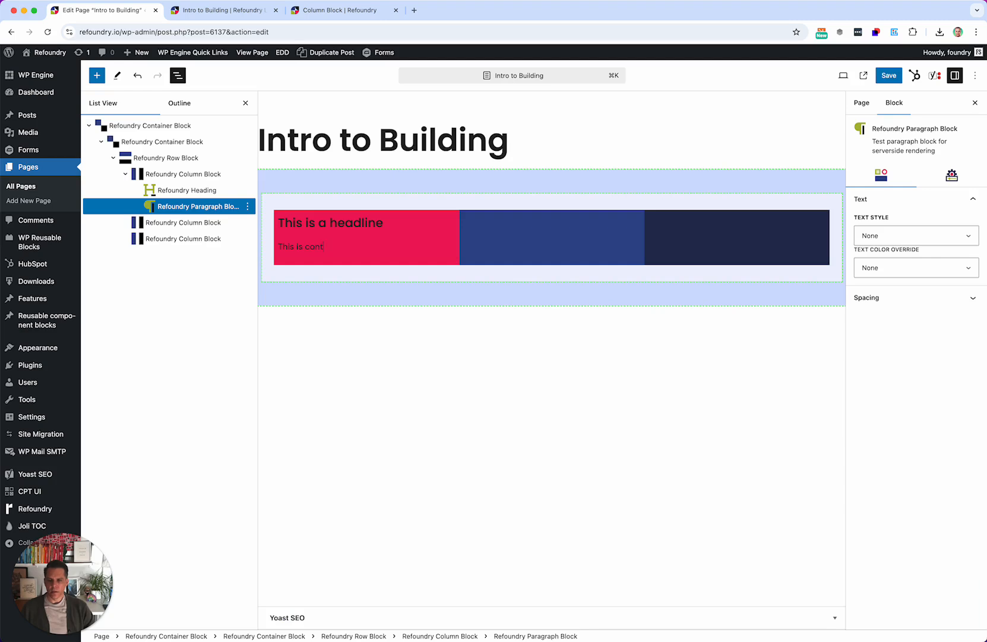
key("Return")
Insert a Refoundry Button below the paragraph in the pink column and set its button class to Hollow Button White
type("/fo bl")
key("BackSpace")
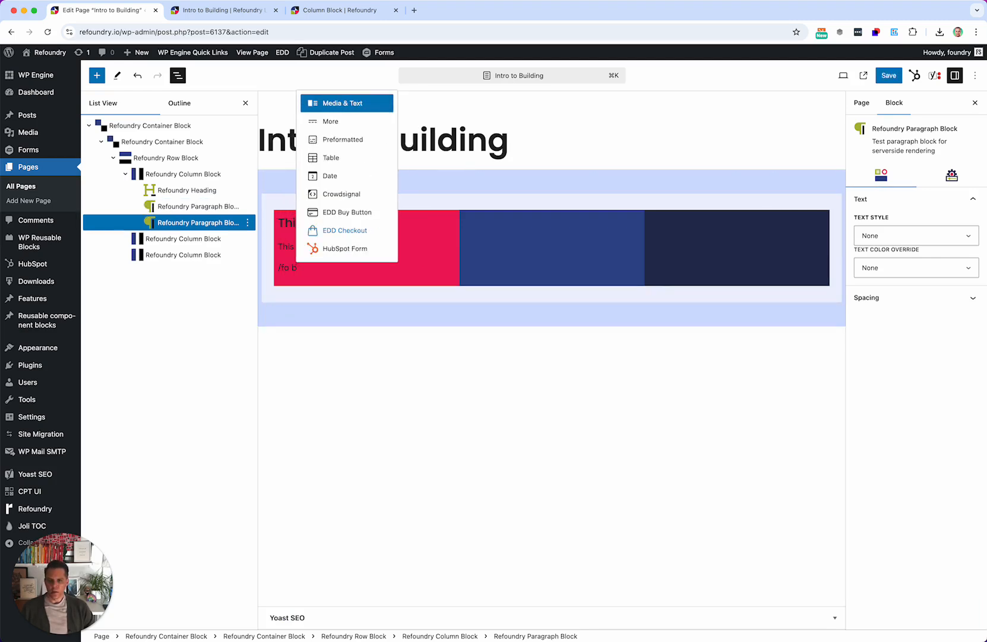
type("utt")
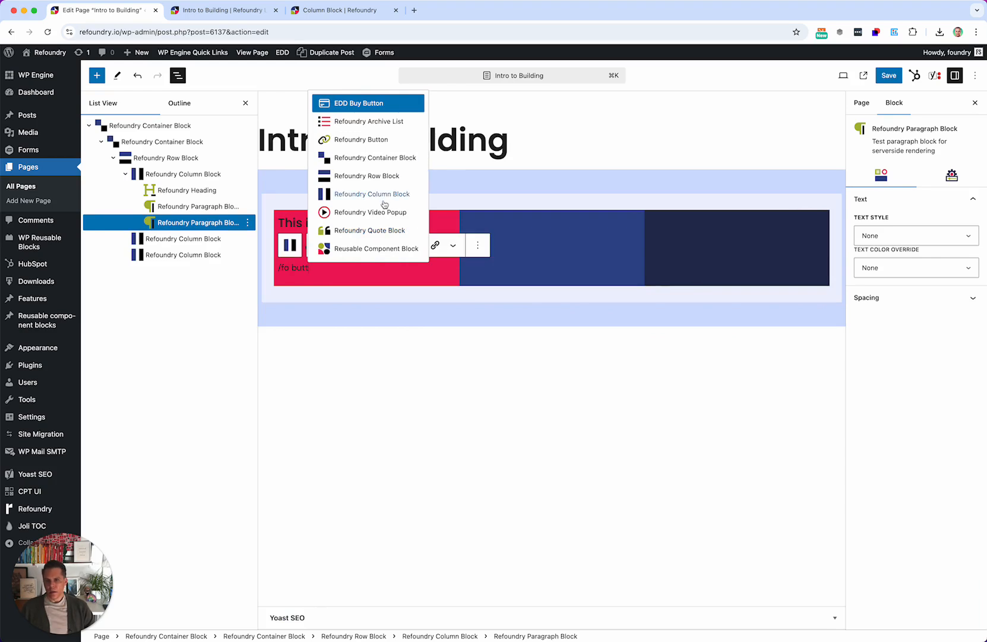
left_click(346, 139)
left_click(866, 238)
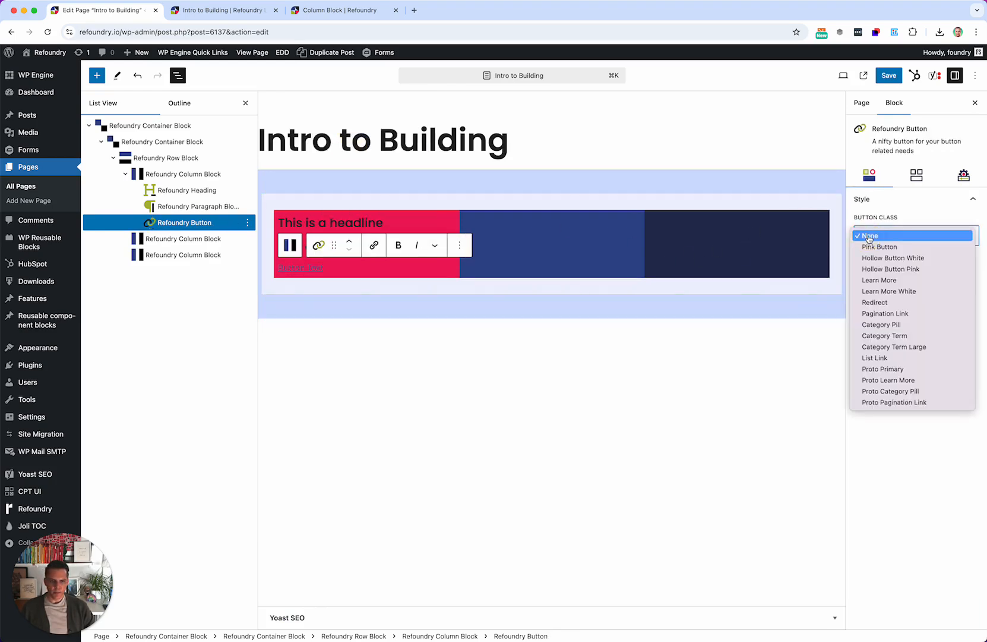
left_click(881, 256)
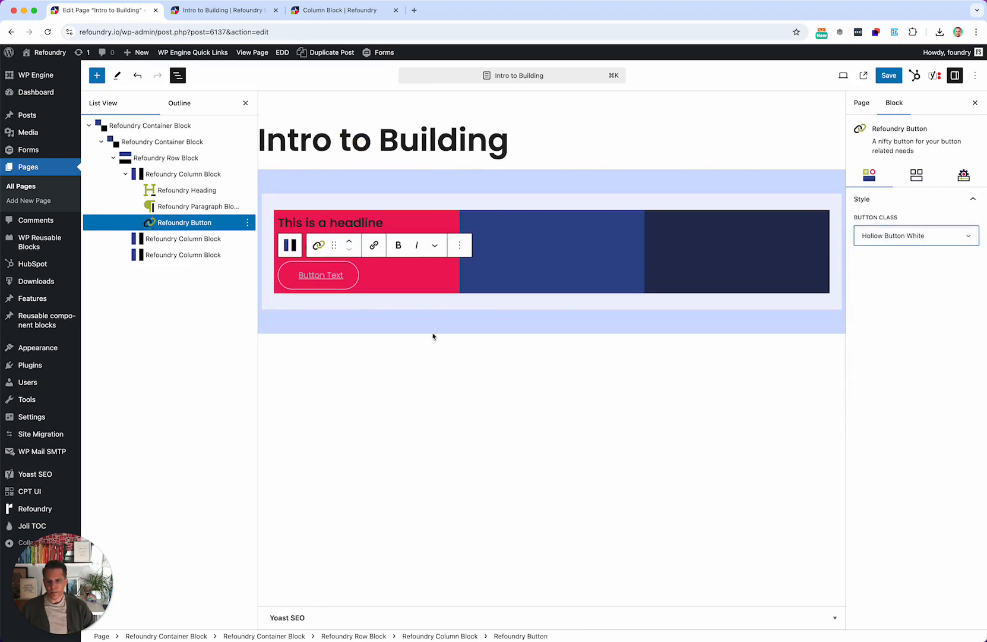
Replace the label of the button in the pink column with "Button Text"
left_click(331, 279)
key("ctrl+a")
type("Button T")
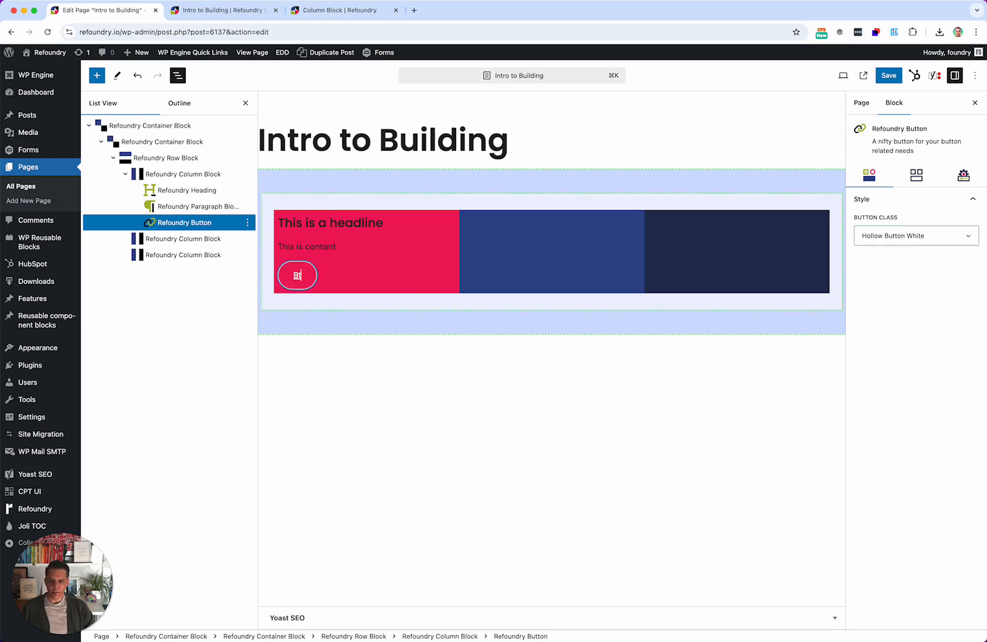
type("ext")
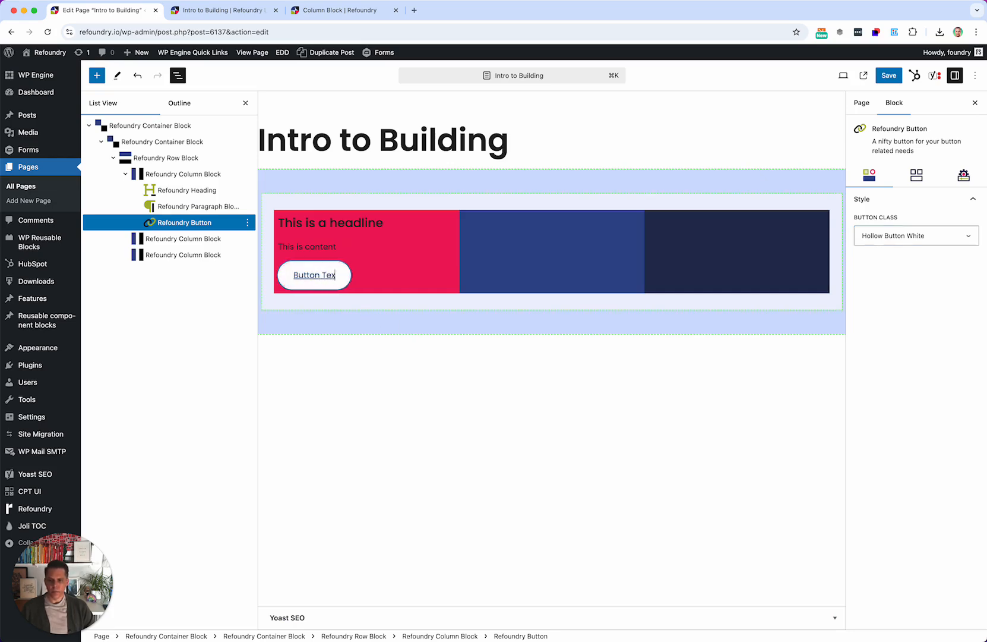
Set the text color override of both the heading and the paragraph in the pink column to White
left_click(314, 223)
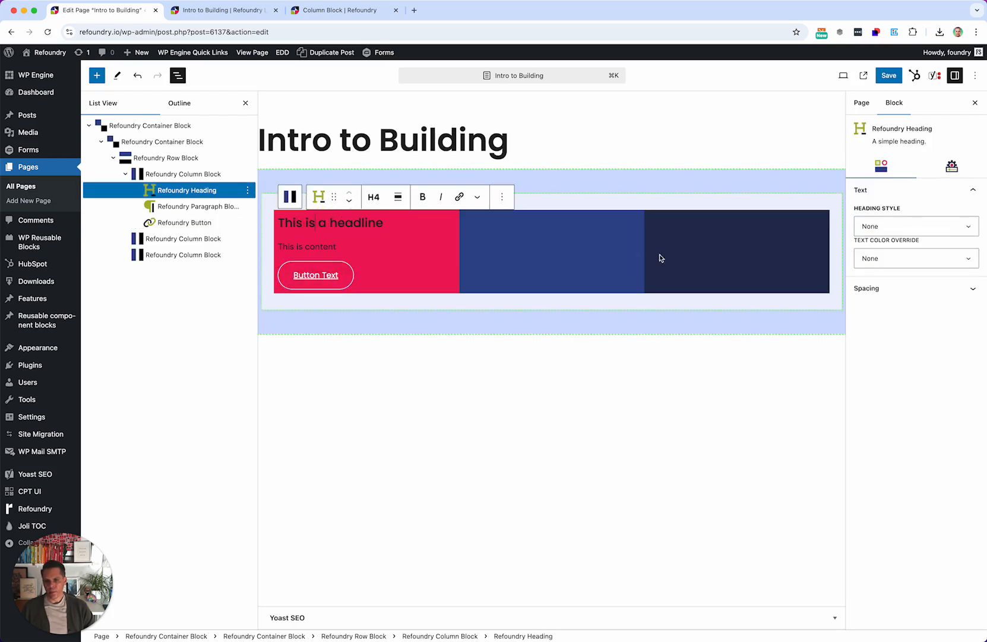
left_click(957, 258)
left_click(901, 391)
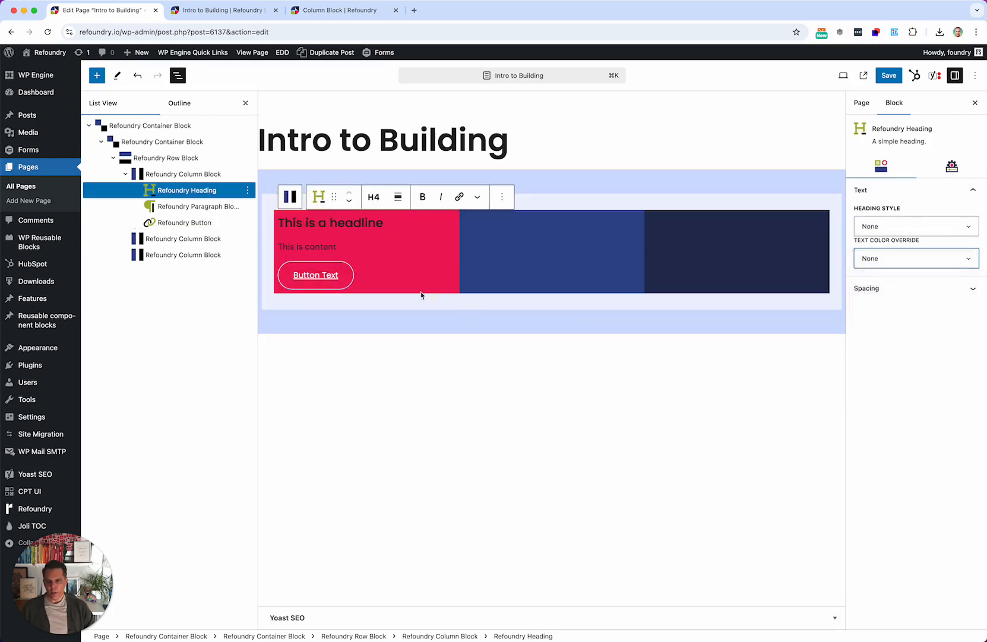
left_click(297, 246)
left_click(899, 268)
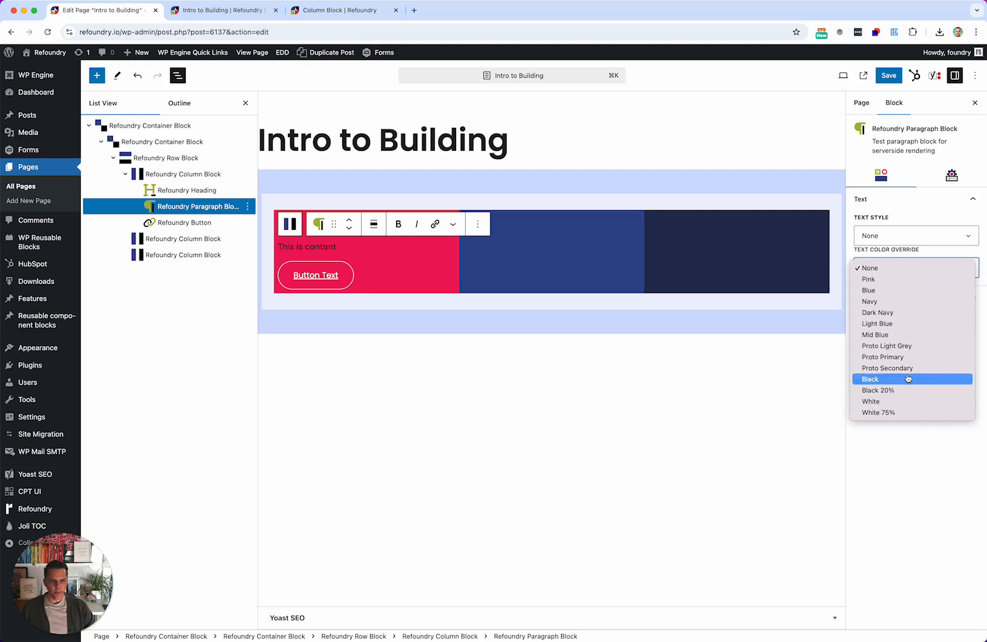
left_click(906, 405)
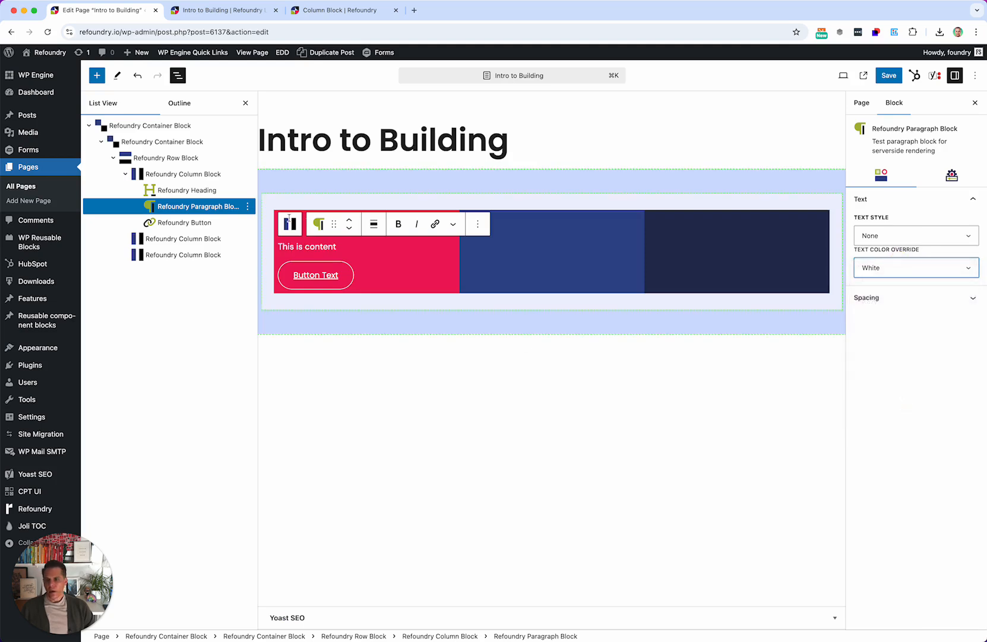
Set the pink column's desktop padding to 3 on all four sides
left_click(179, 174)
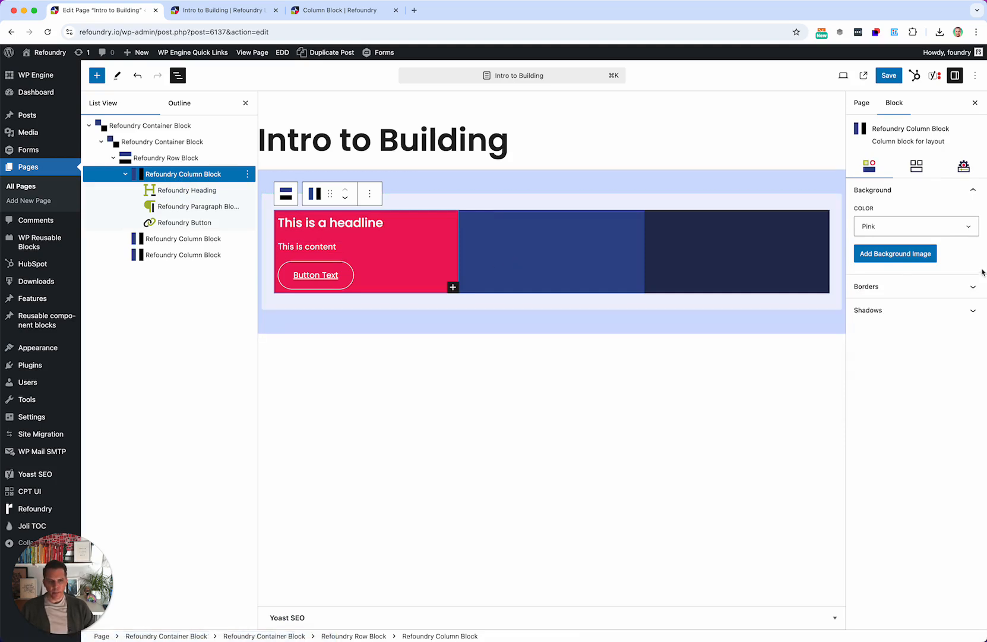
left_click(915, 166)
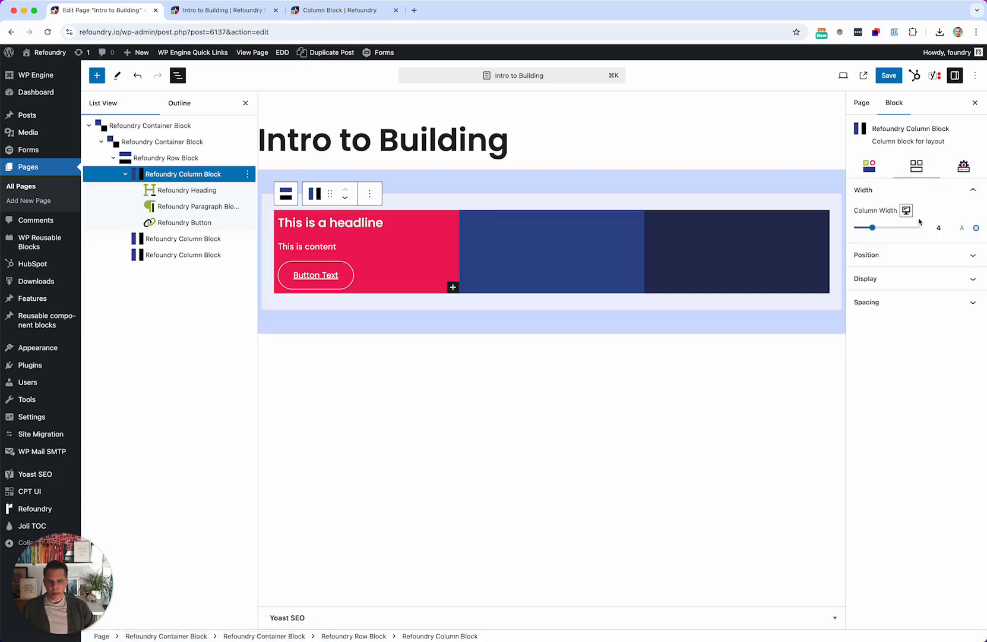
left_click(877, 303)
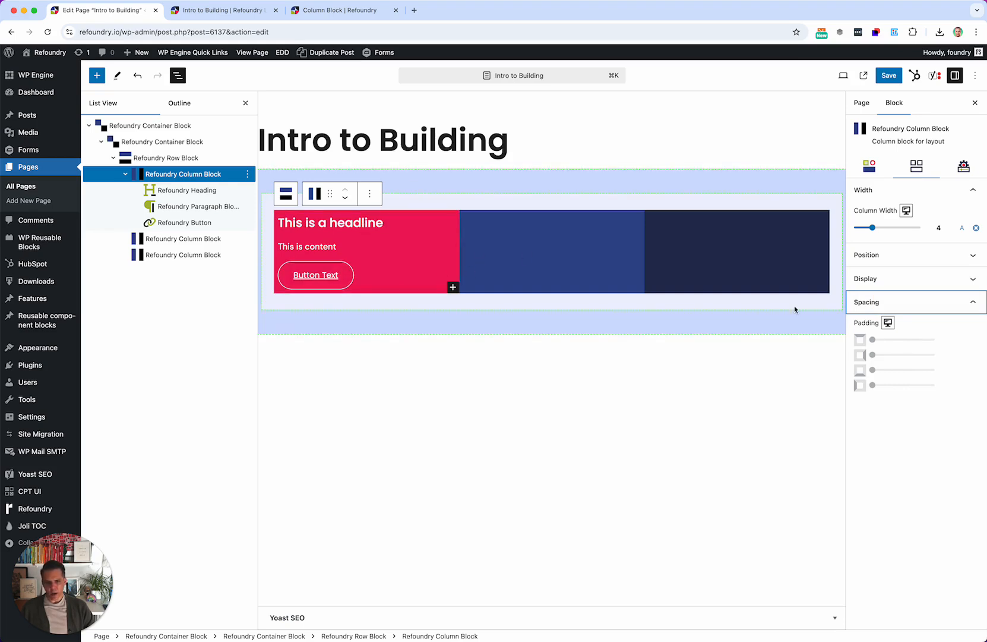
left_click_drag(877, 340, 888, 385)
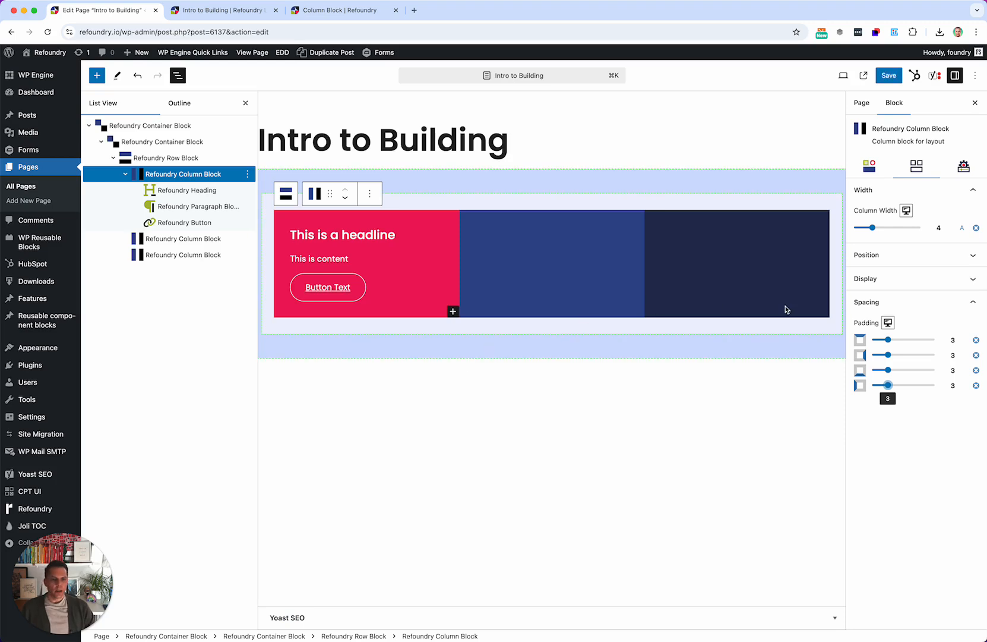
Set the pink column's display to Flex with the flex direction Column
left_click(894, 280)
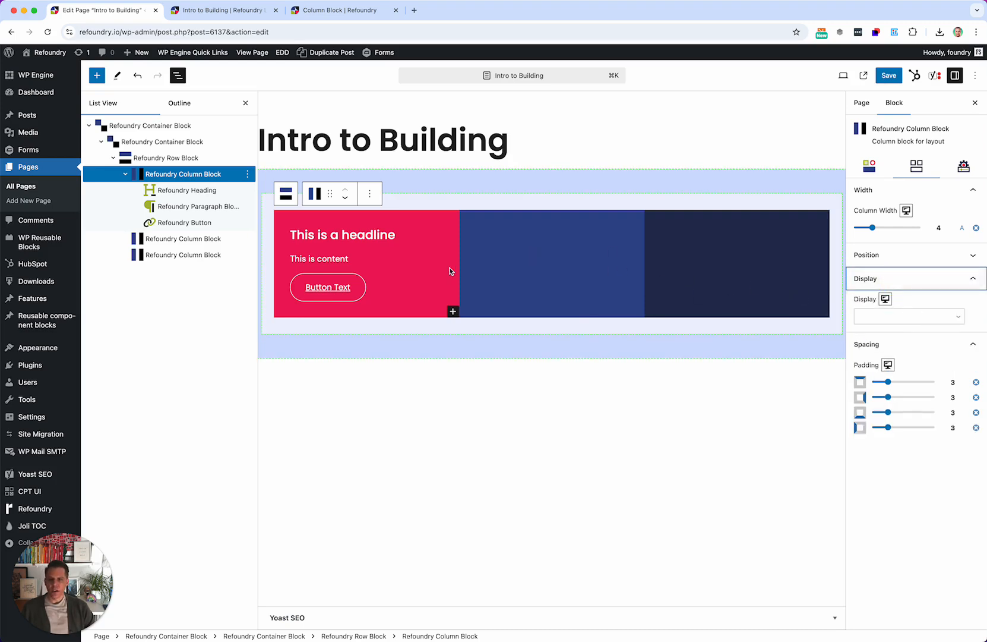
left_click(881, 321)
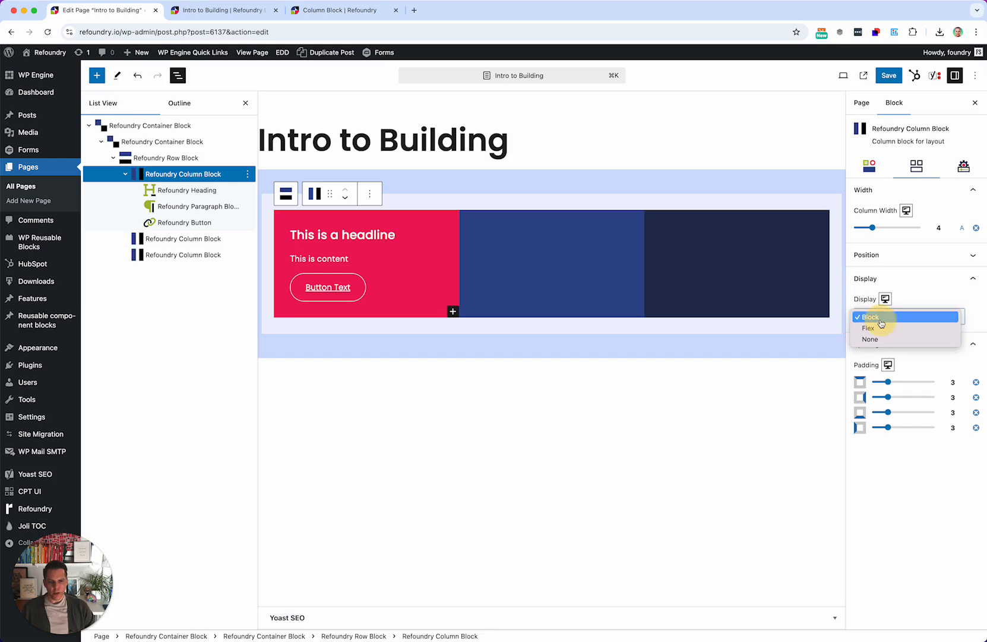
left_click(878, 329)
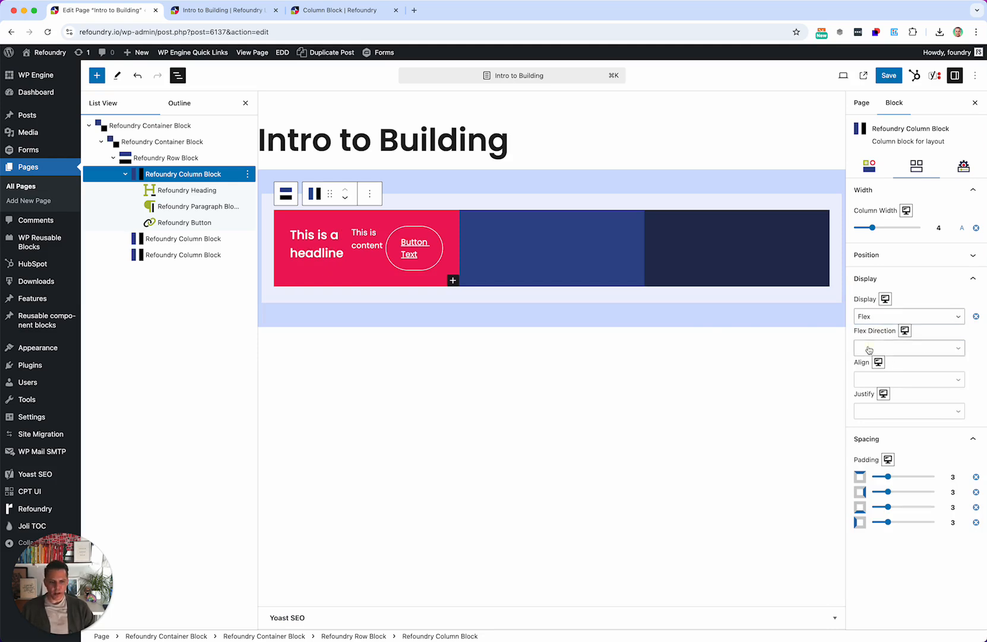
left_click(869, 350)
left_click(875, 357)
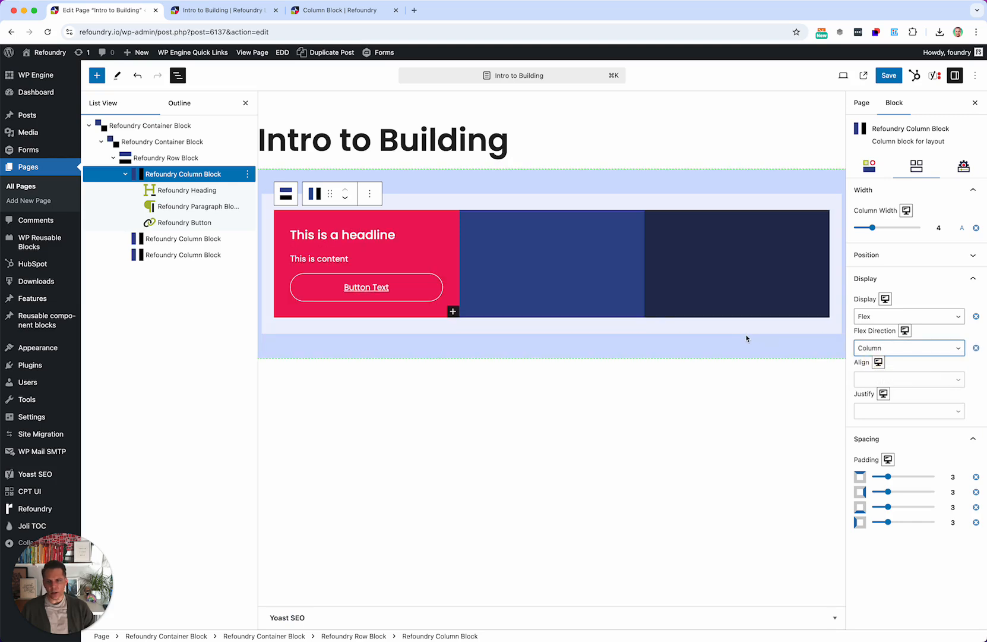
Set the pink column's flex alignment to Start and its justification to Center
left_click(873, 380)
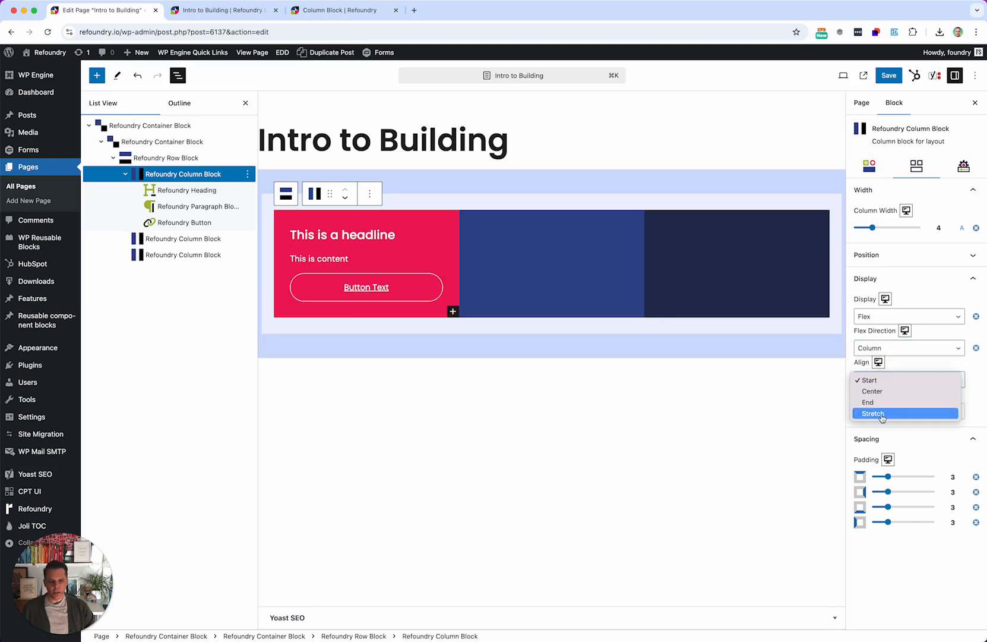
left_click(875, 382)
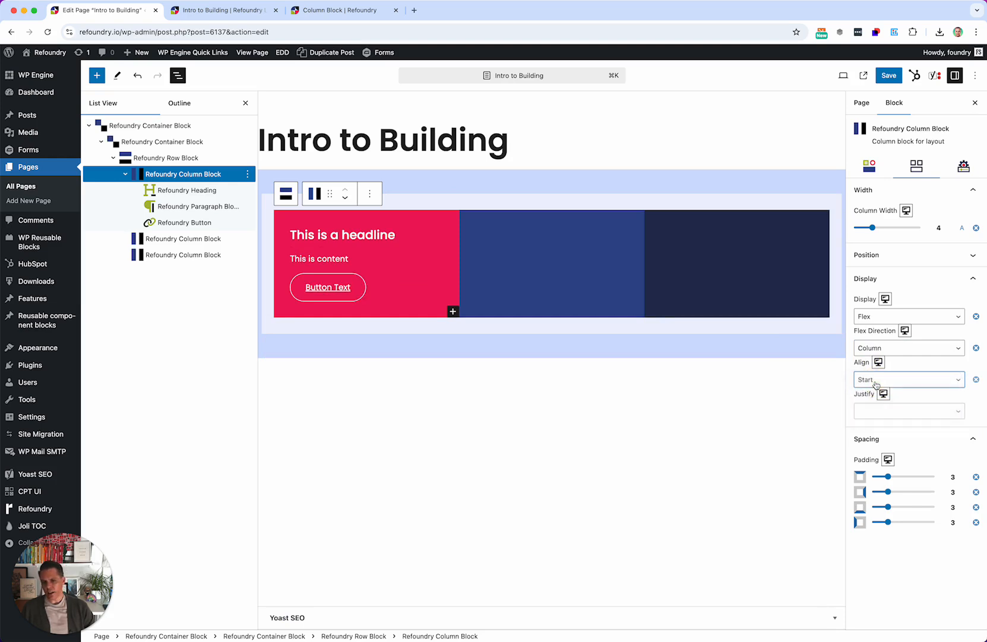
left_click(869, 414)
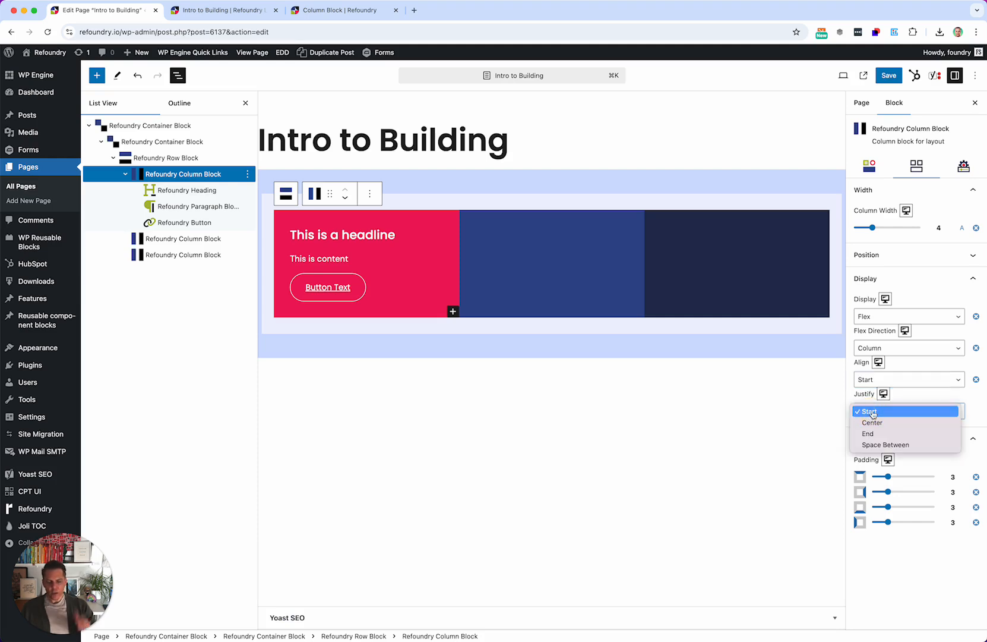
left_click(872, 422)
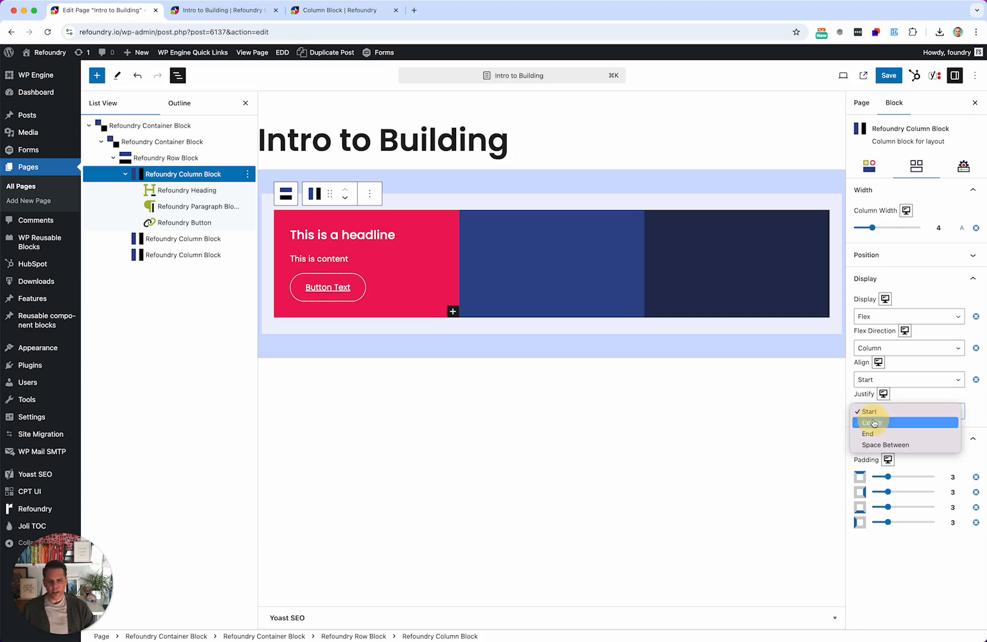
Set the top and bottom padding of the middle blue column to 12
left_click(205, 243)
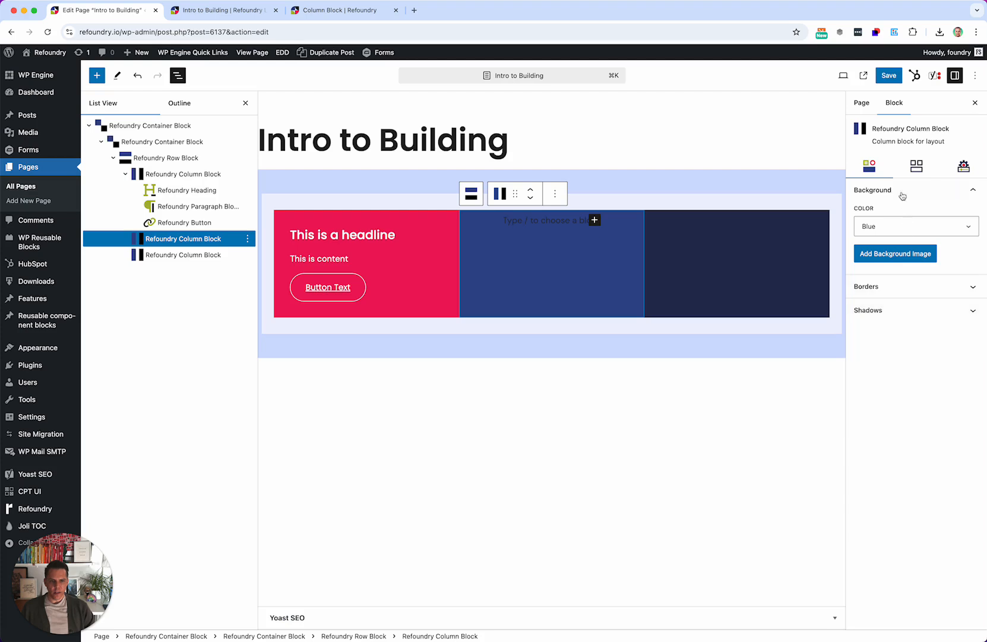
left_click(918, 167)
left_click(883, 279)
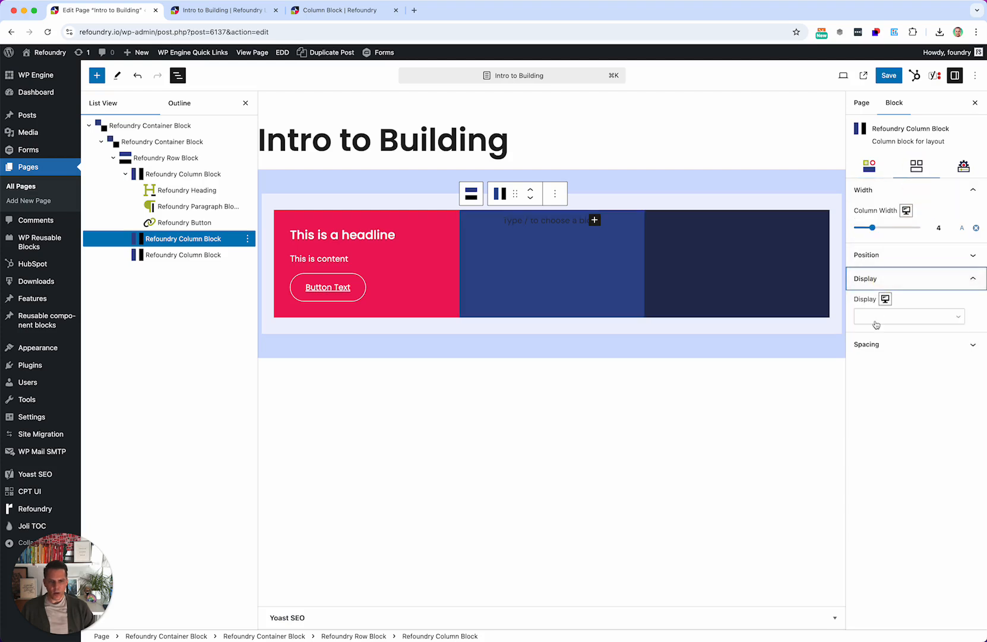
left_click(879, 341)
left_click_drag(873, 381, 968, 385)
left_click_drag(872, 412, 942, 412)
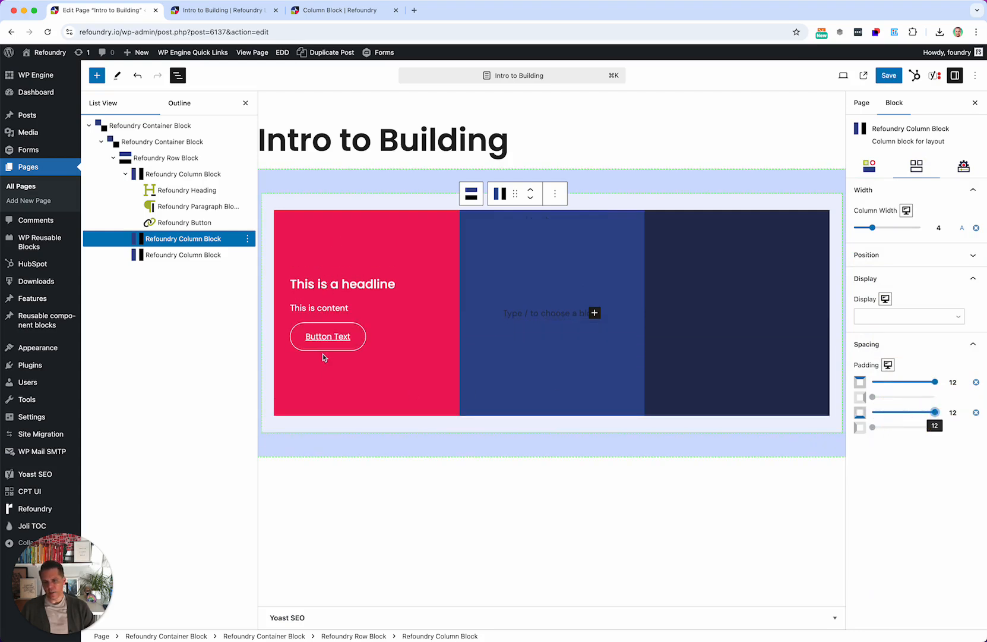
Examine the flex direction and alignment options available for the pink column
left_click(196, 173)
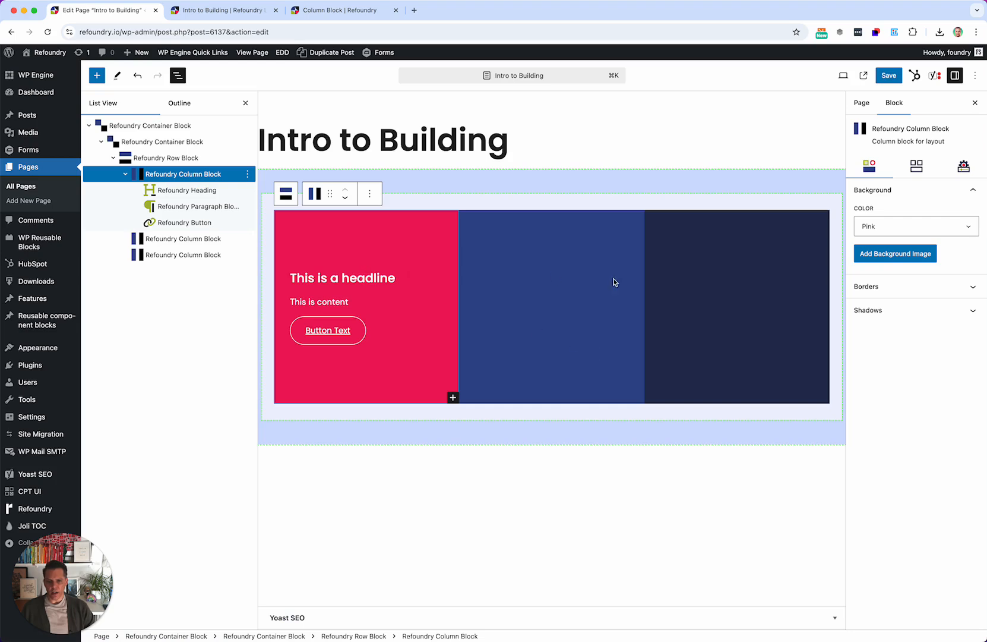
left_click(917, 166)
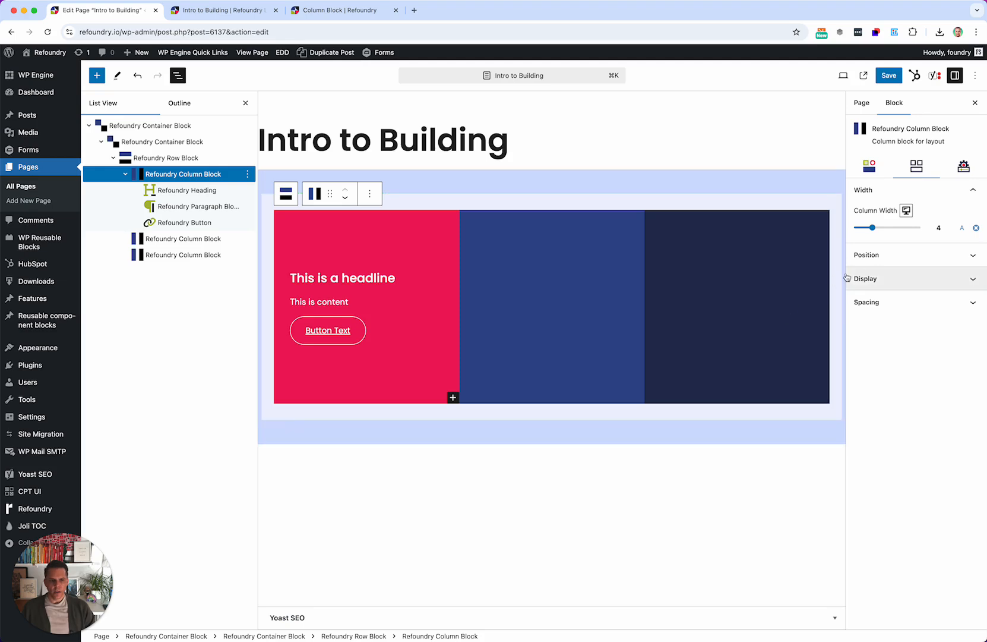
left_click(885, 280)
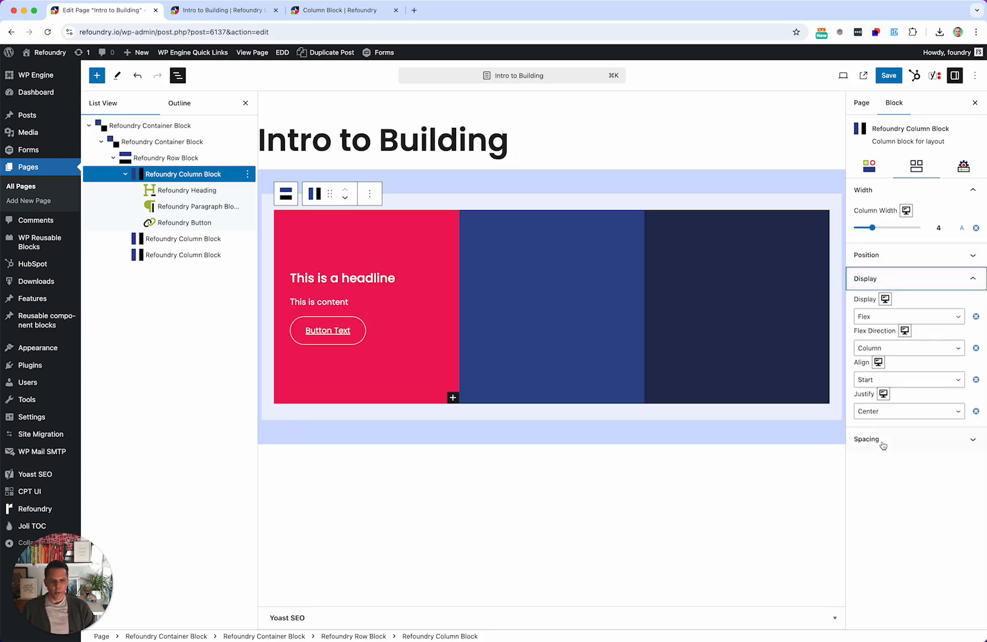
left_click(889, 349)
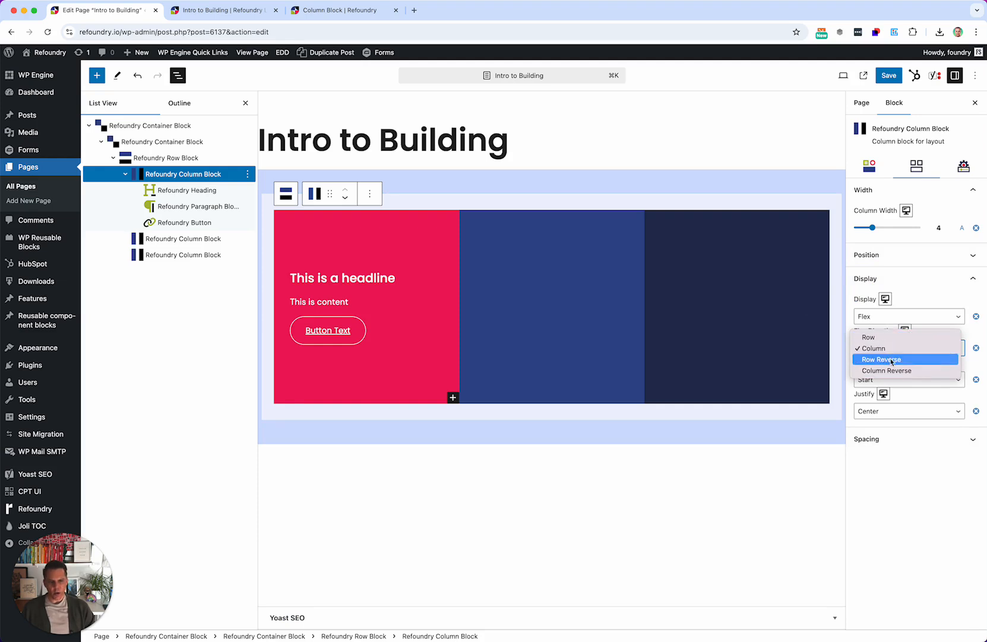
left_click(894, 475)
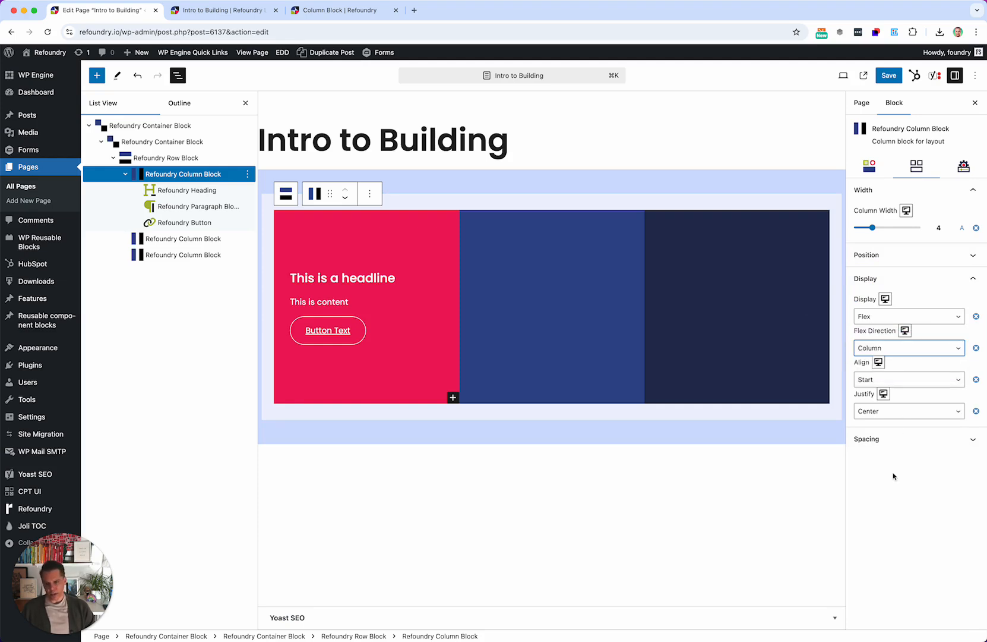
left_click(891, 379)
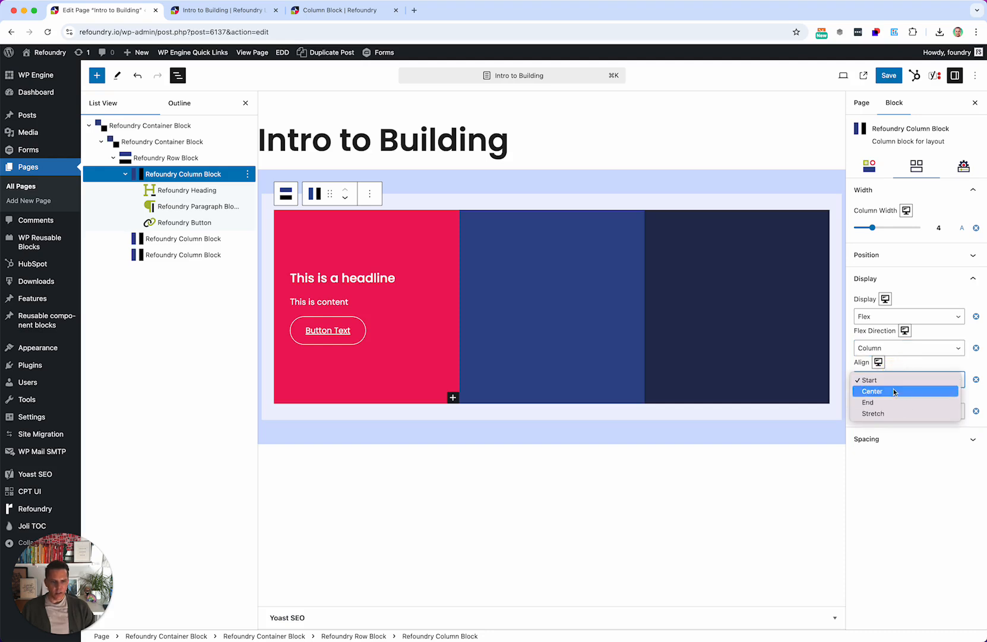
left_click(898, 462)
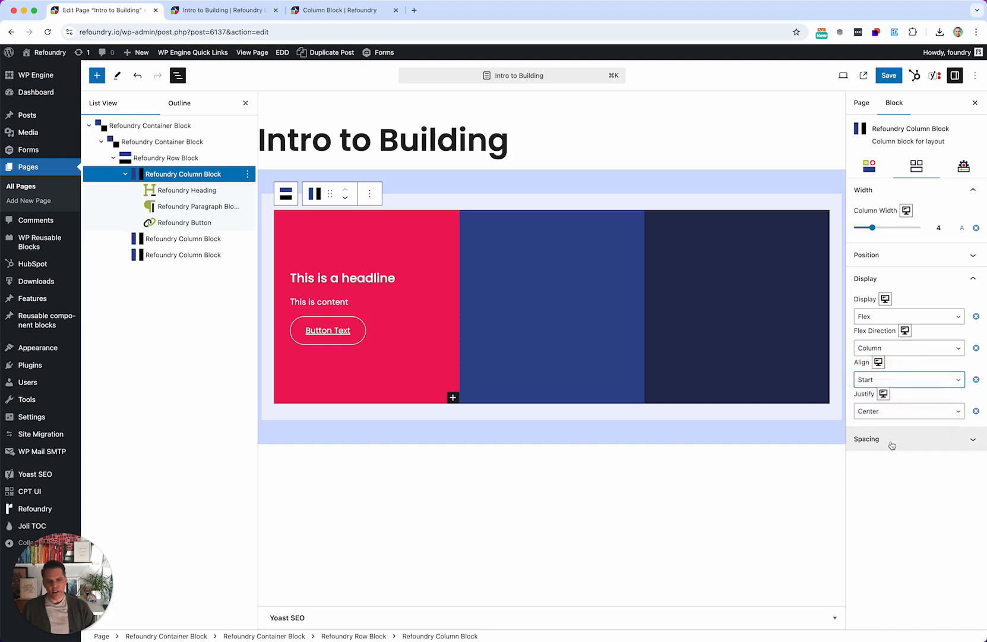
Try Space Between as the pink column's justification and set it back to Center
left_click(888, 412)
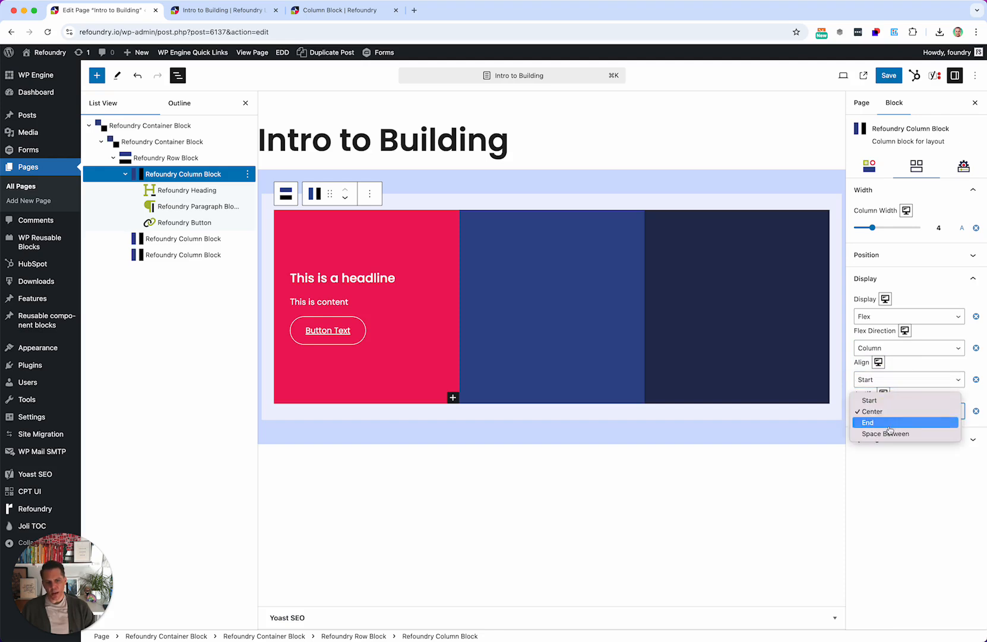
left_click(883, 433)
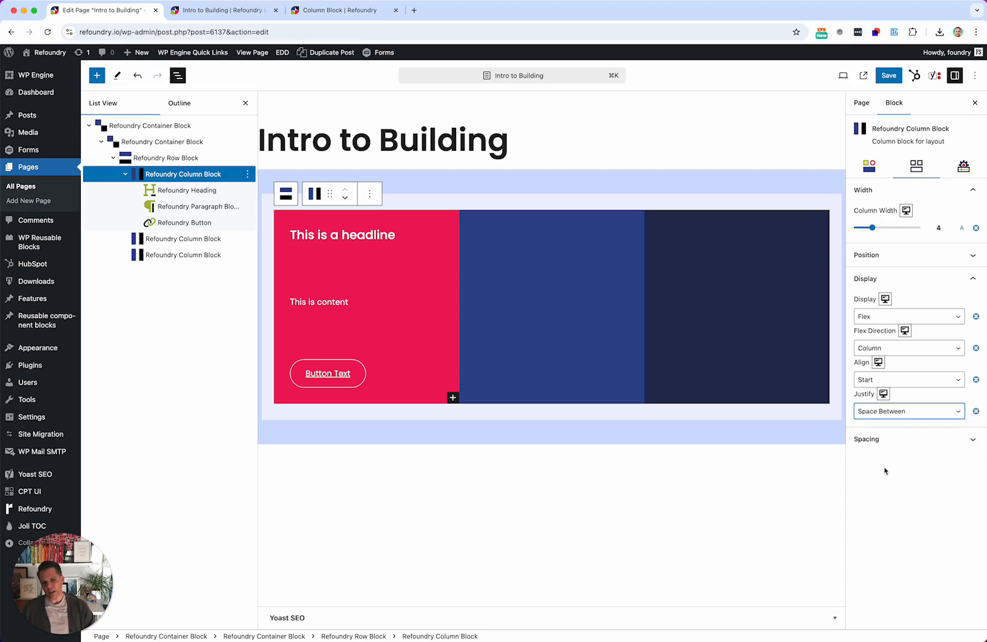
left_click(890, 411)
left_click(879, 389)
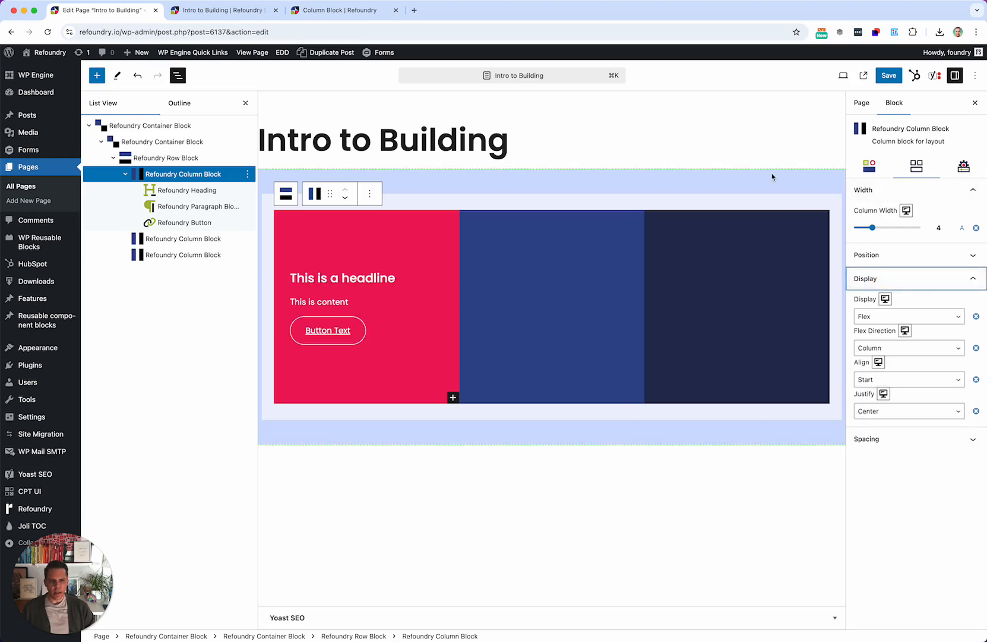
Switch the editor to the mobile preview and set the pink column's mobile width to 12
left_click(843, 76)
left_click(755, 140)
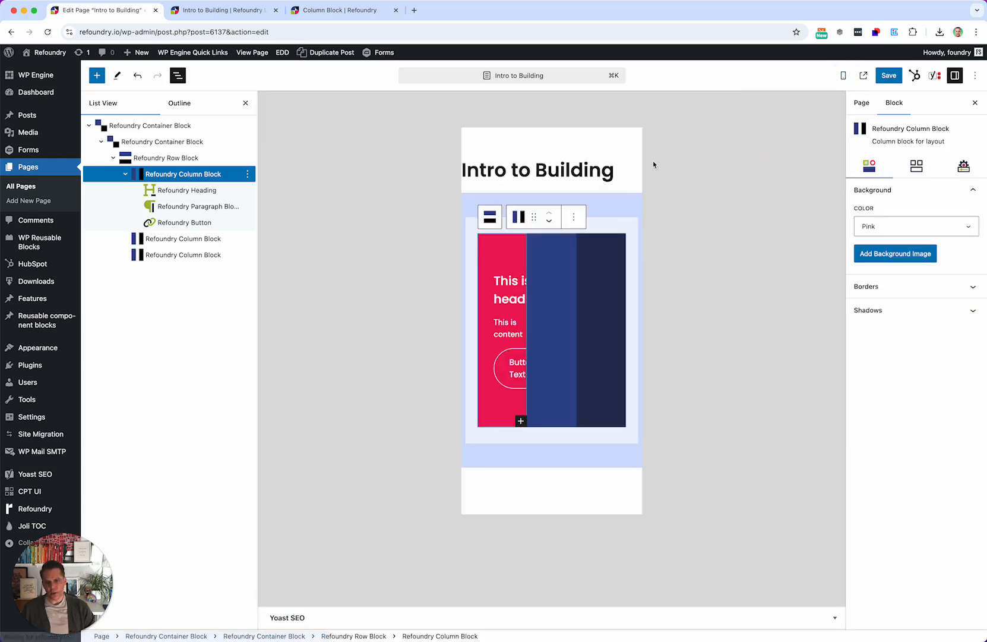
left_click(916, 172)
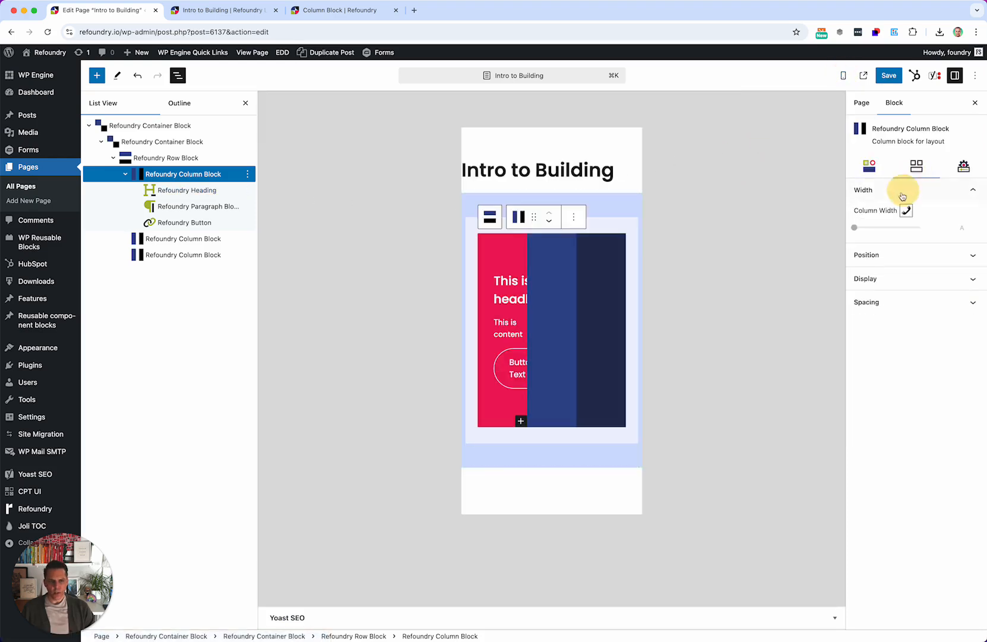
left_click_drag(855, 227, 922, 229)
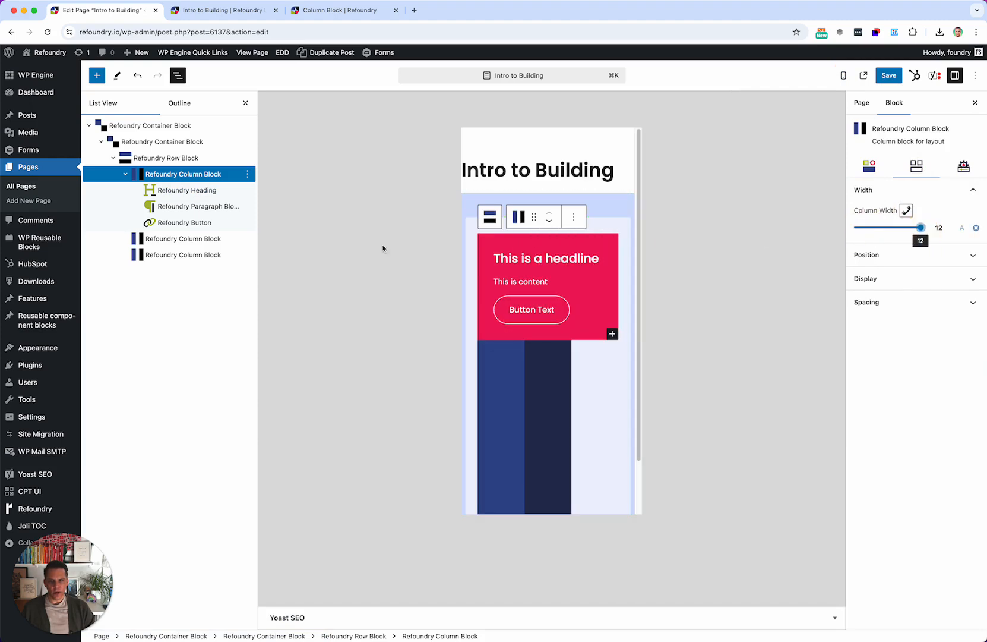
Set the mobile column width of both the middle blue column and the dark navy column to 12
left_click(183, 238)
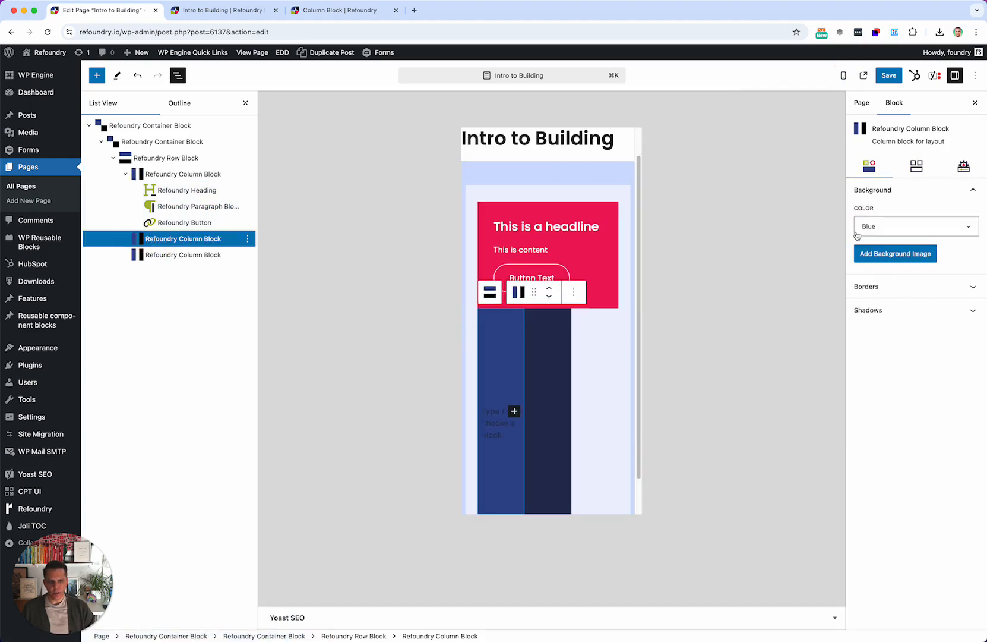
left_click(915, 167)
left_click_drag(856, 227, 928, 228)
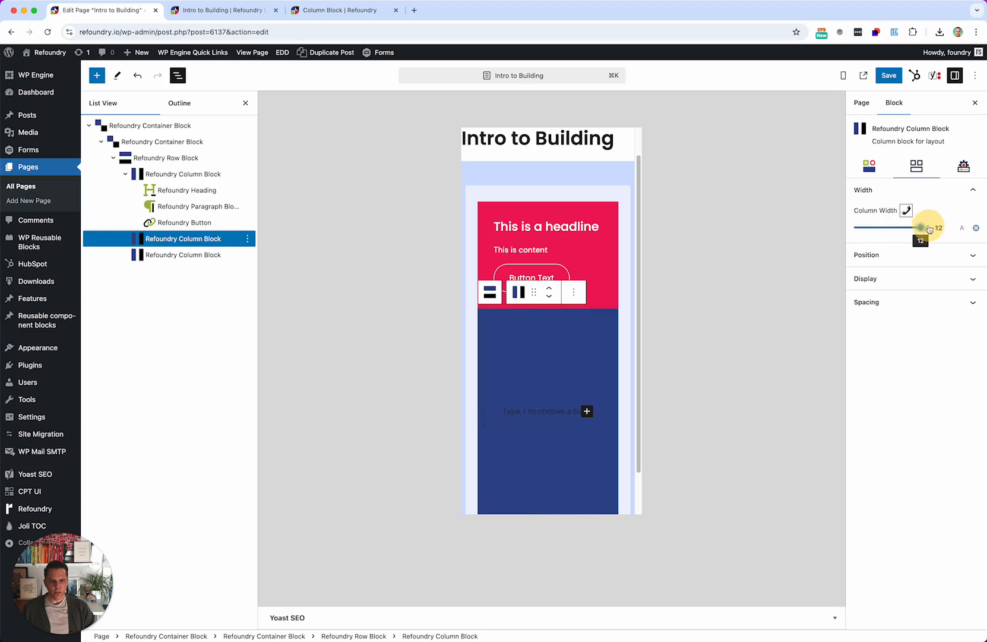
left_click(185, 255)
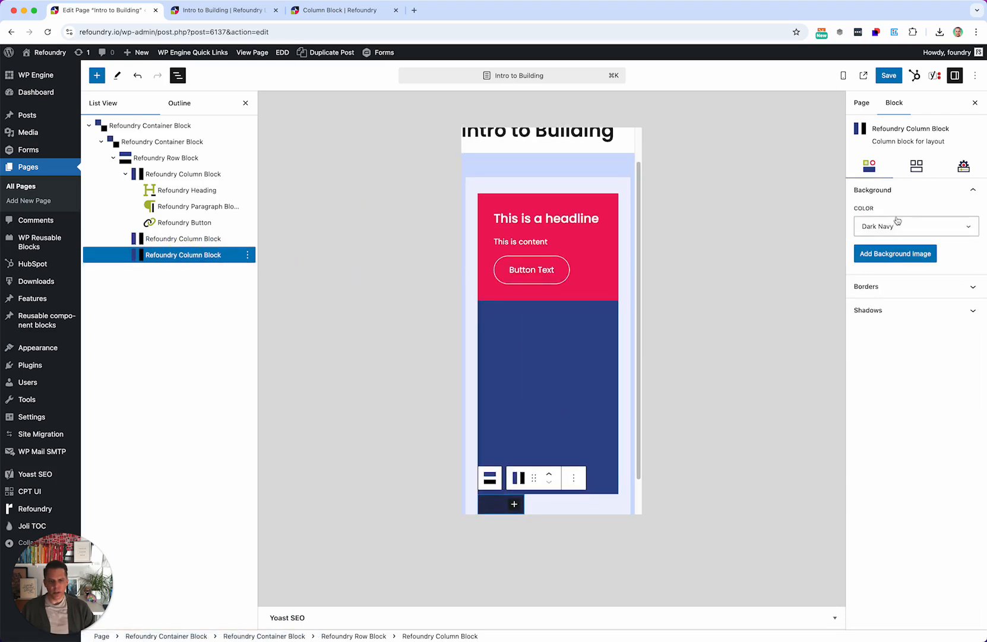
left_click(919, 168)
left_click_drag(855, 230, 936, 228)
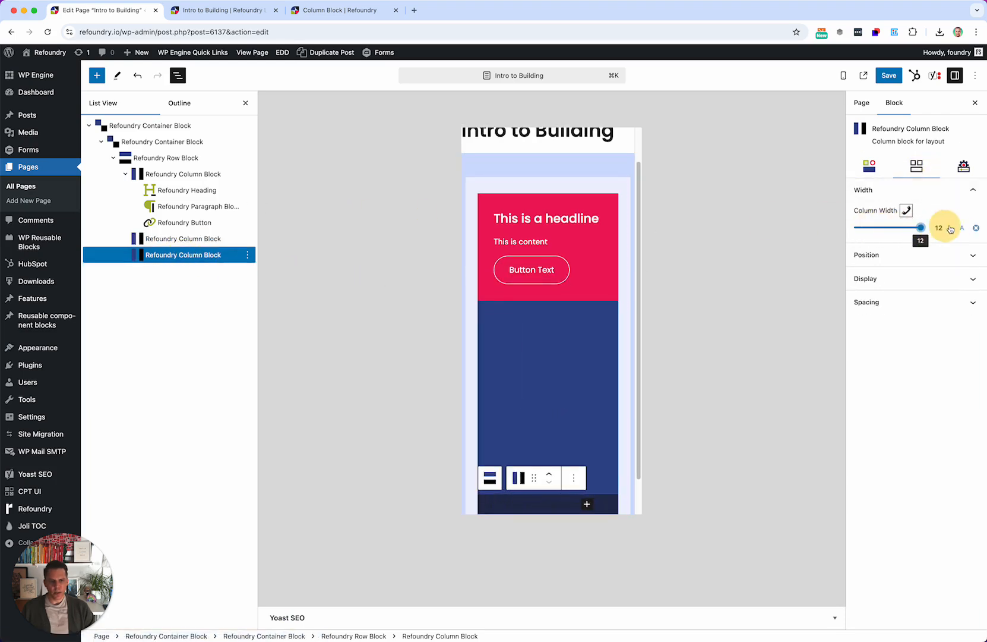
Set the pink column's mobile display to Flex with Column direction and Center alignment
left_click(182, 174)
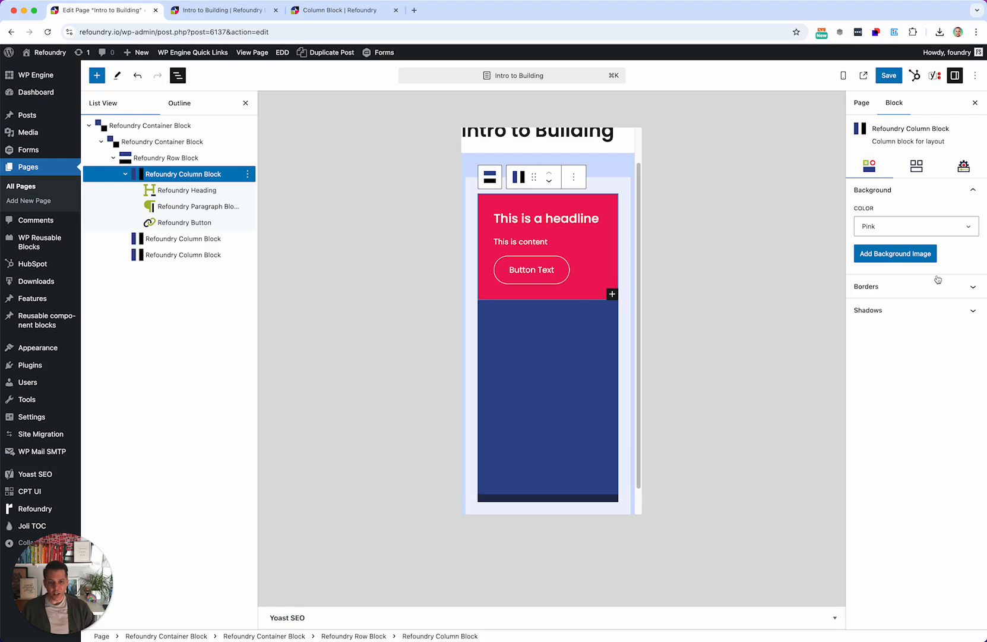
left_click(916, 168)
left_click(871, 278)
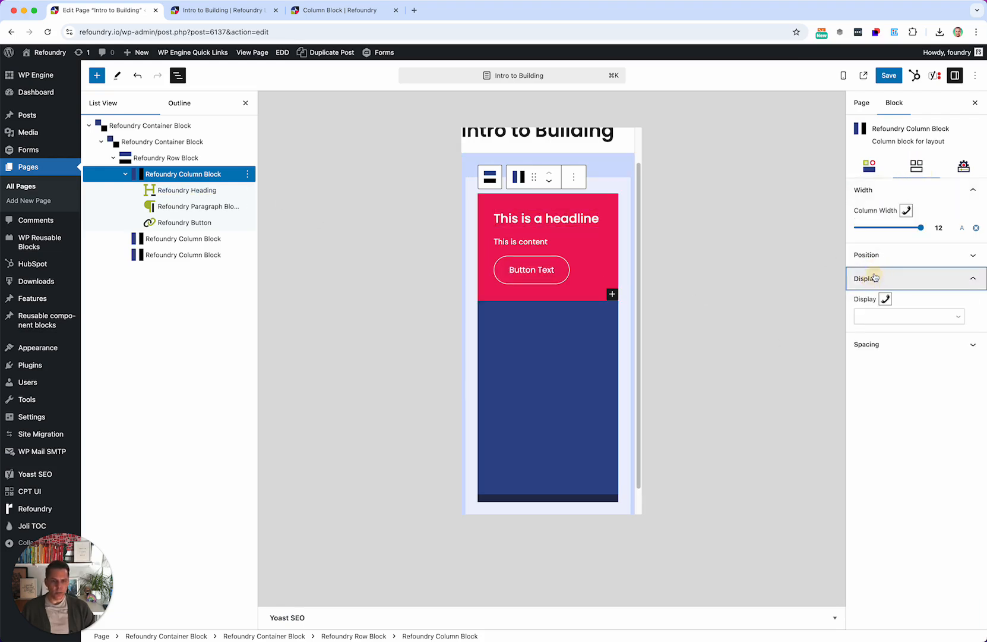
left_click(867, 315)
left_click(867, 326)
left_click(871, 348)
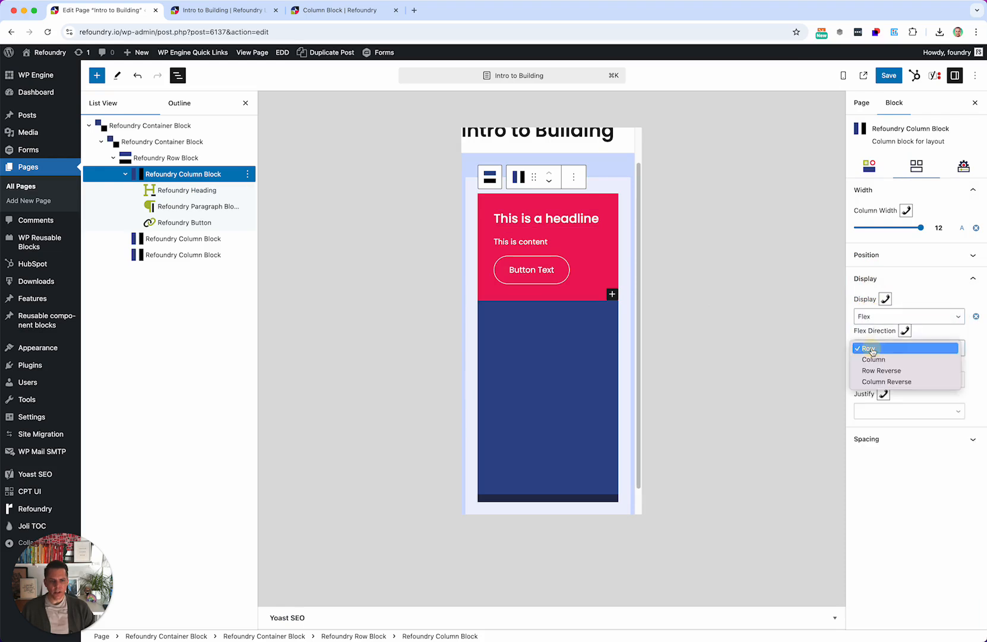
left_click(873, 359)
left_click(868, 381)
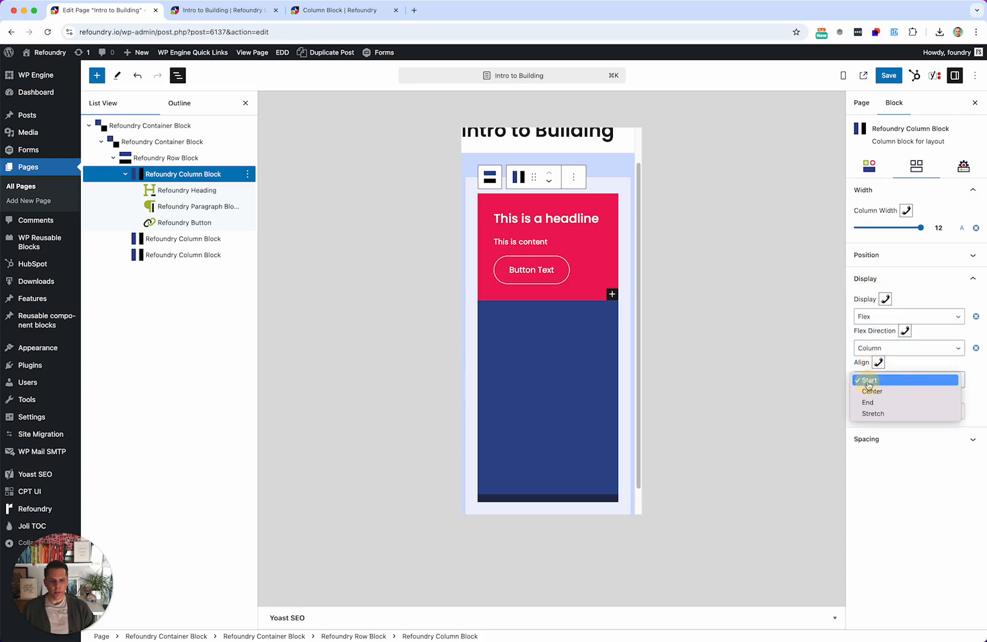
left_click(870, 391)
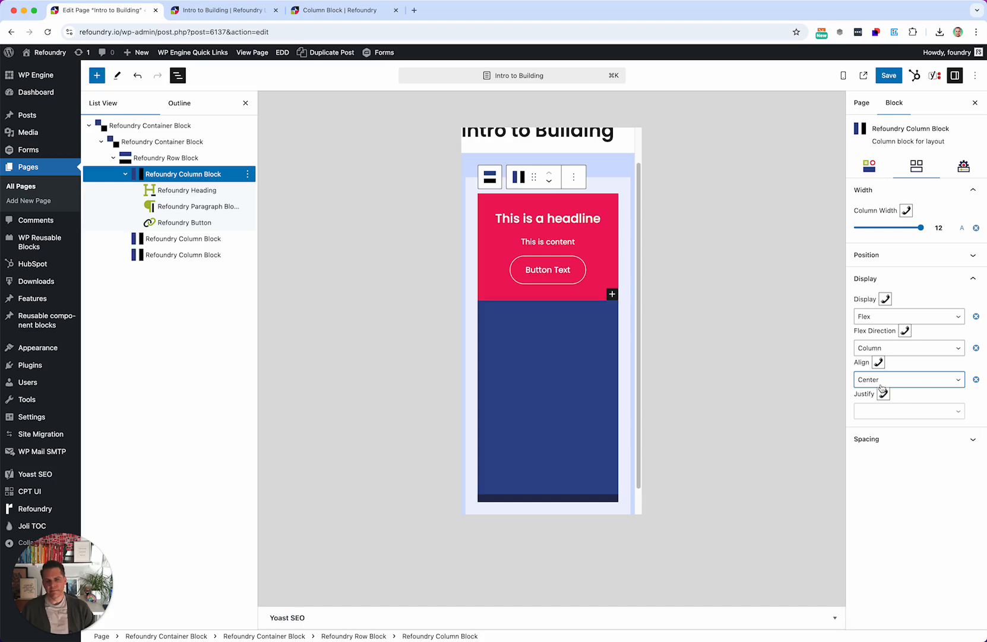